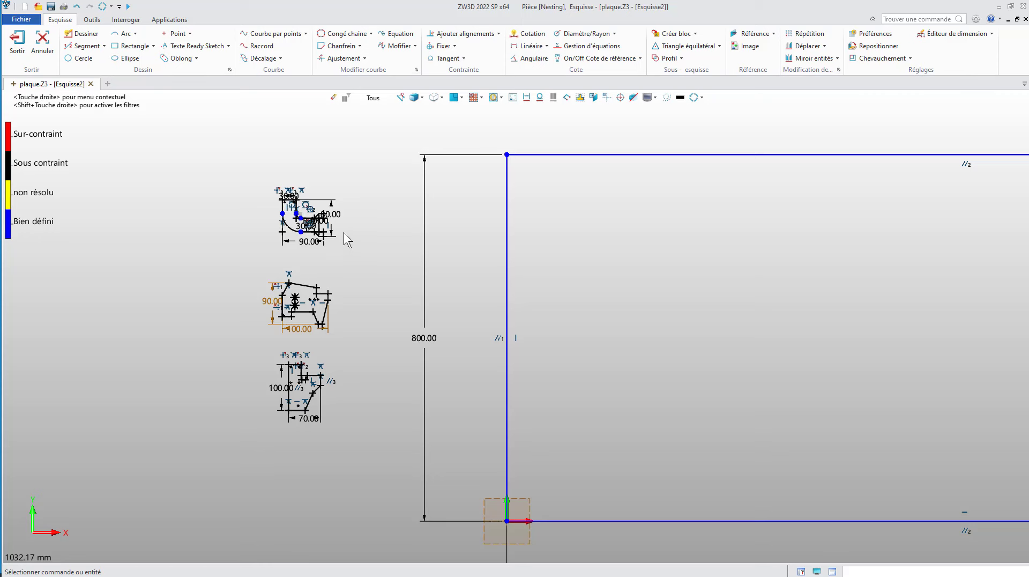
Step: Exit the plate sketch and the Nesting part to return to the list of objects in plaque.Z3
{"action": "scroll", "coordinate": [344, 230], "scroll_direction": "down", "scroll_amount": 5}
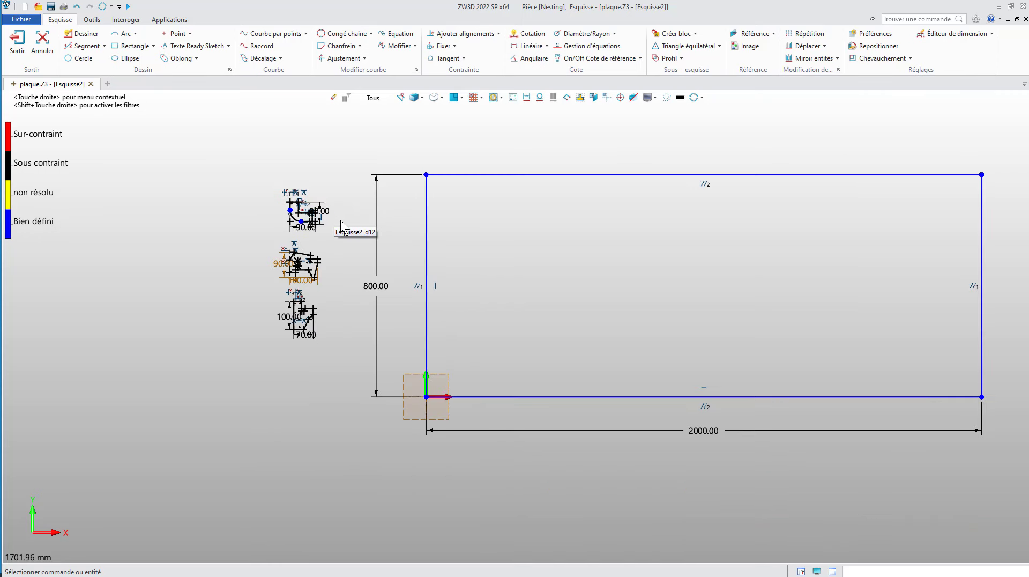
{"action": "left_click", "coordinate": [18, 42]}
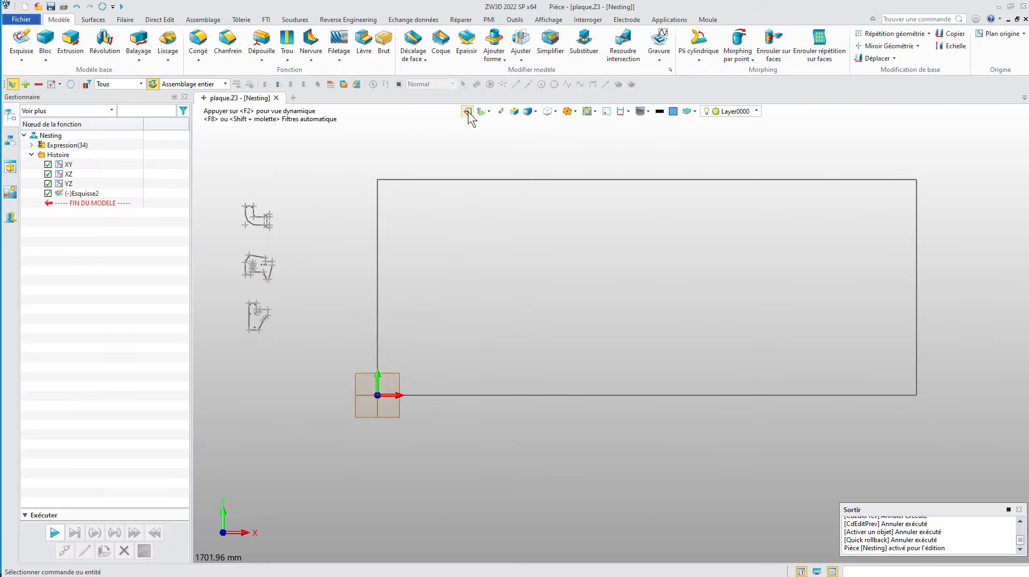
{"action": "left_click", "coordinate": [468, 112]}
{"action": "left_click", "coordinate": [41, 137]}
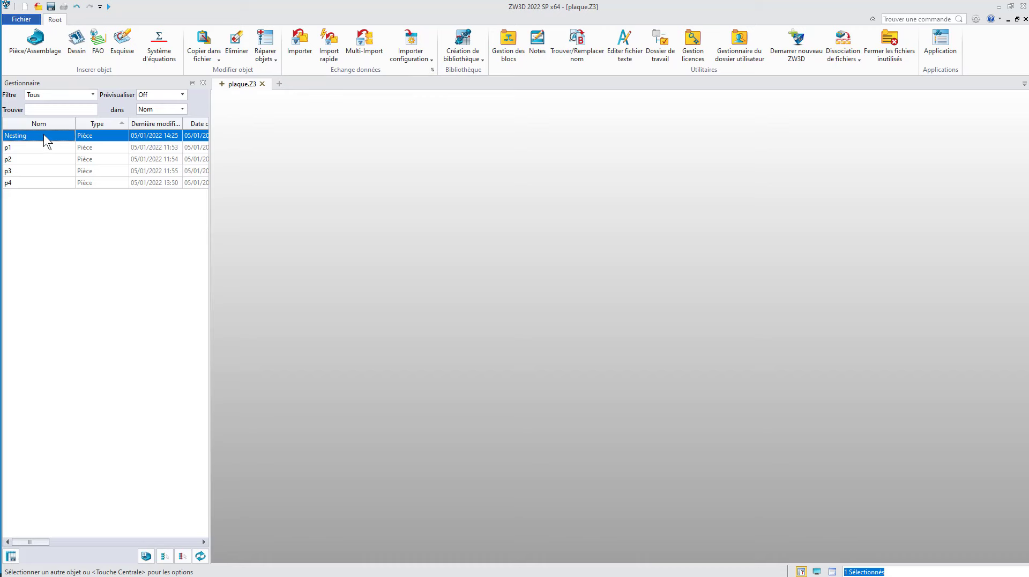
Step: Open parts p1, p2 and p3 in turn to examine the shape of each plate
{"action": "double_click", "coordinate": [34, 149]}
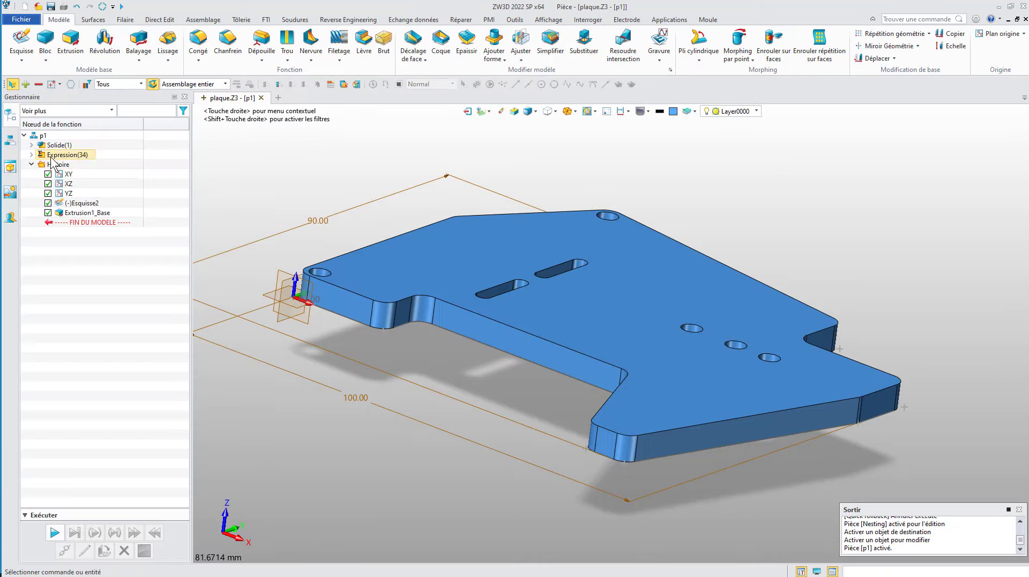
{"action": "left_click", "coordinate": [467, 112]}
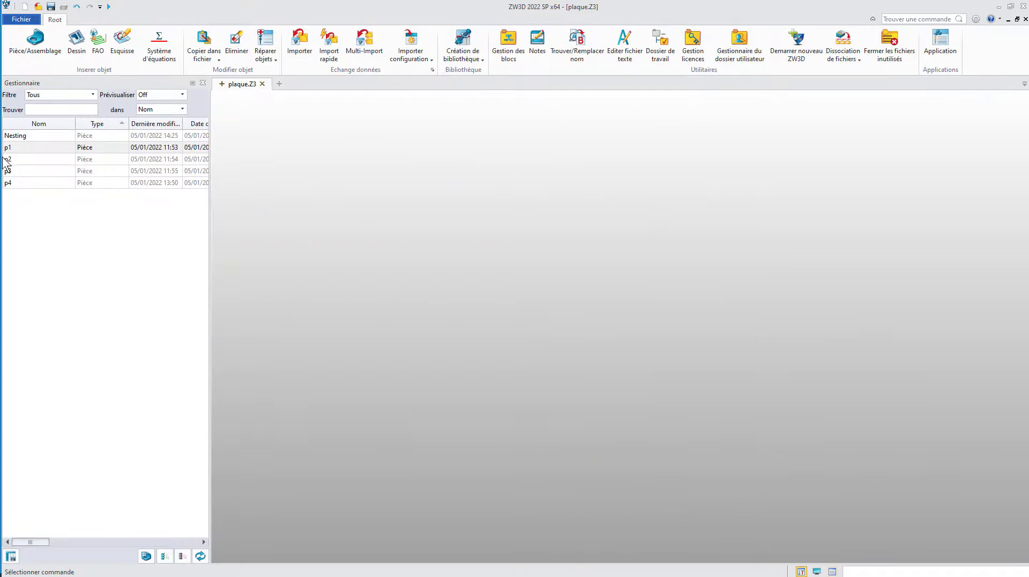
{"action": "double_click", "coordinate": [33, 159]}
{"action": "left_click", "coordinate": [466, 112]}
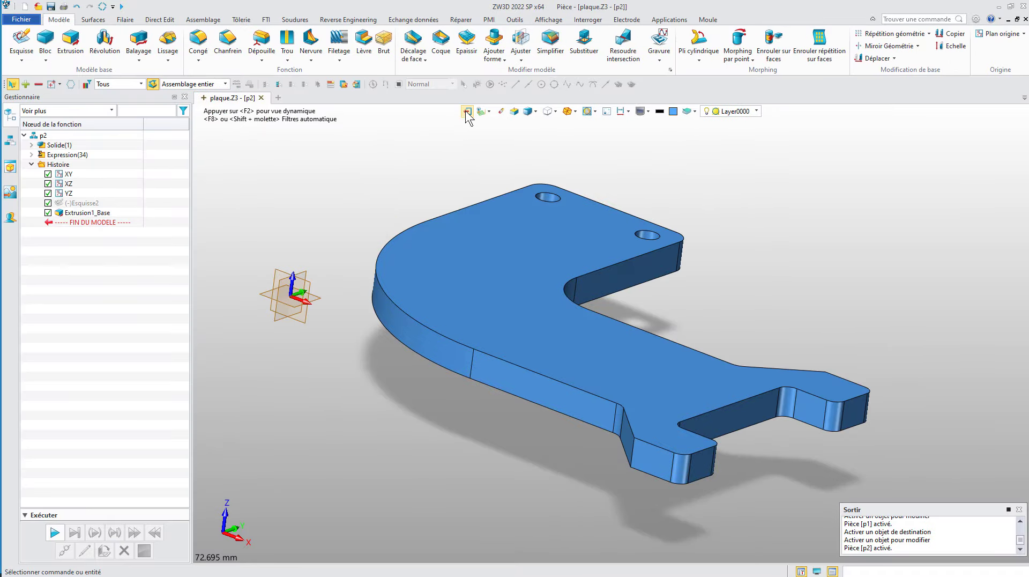
{"action": "double_click", "coordinate": [12, 169]}
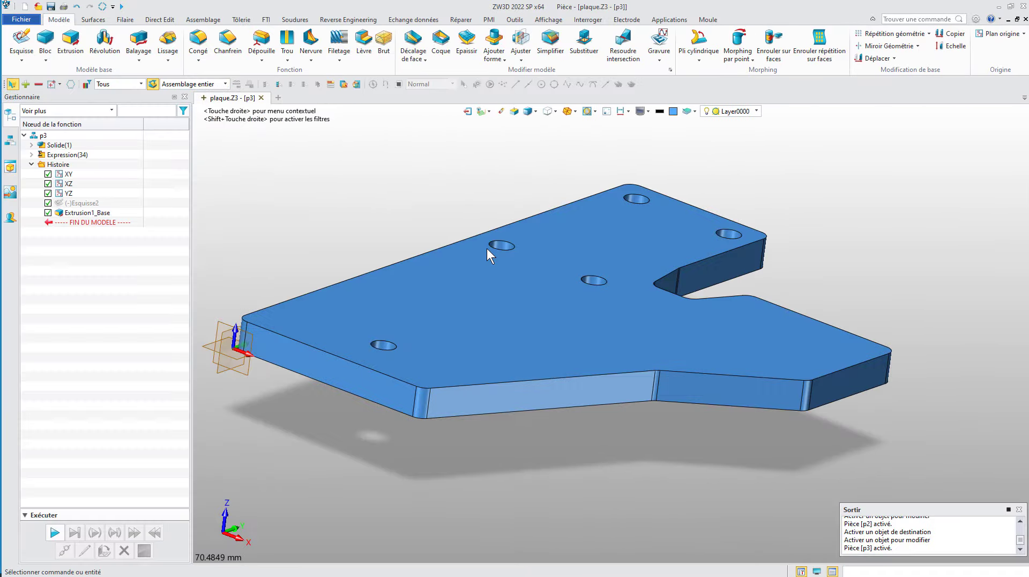
{"action": "left_click", "coordinate": [467, 111]}
Step: Open part p4 and edit its base sketch Esquisse2
{"action": "left_click", "coordinate": [30, 182]}
{"action": "double_click", "coordinate": [30, 185]}
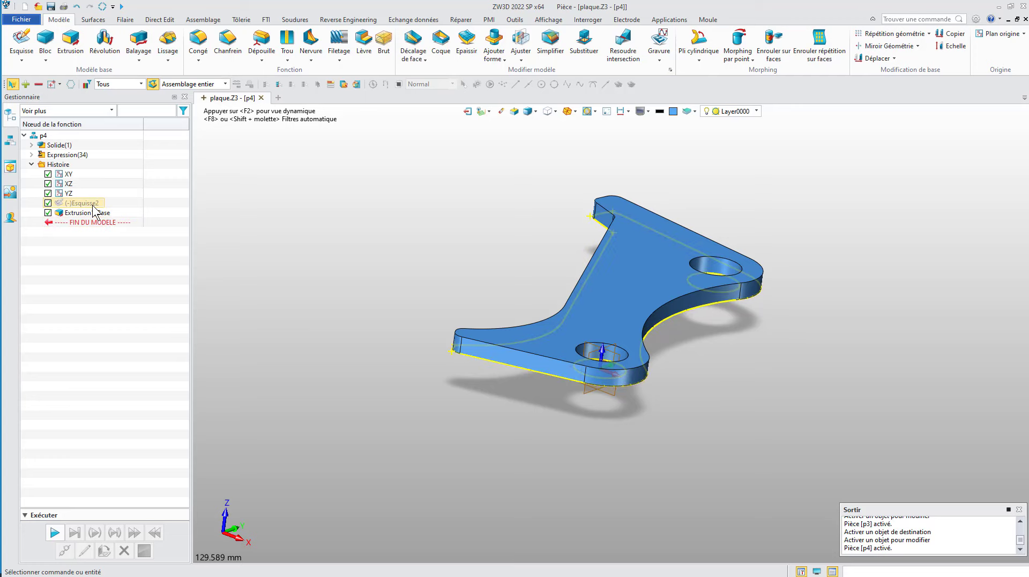
{"action": "right_click", "coordinate": [93, 206]}
{"action": "left_click", "coordinate": [99, 198]}
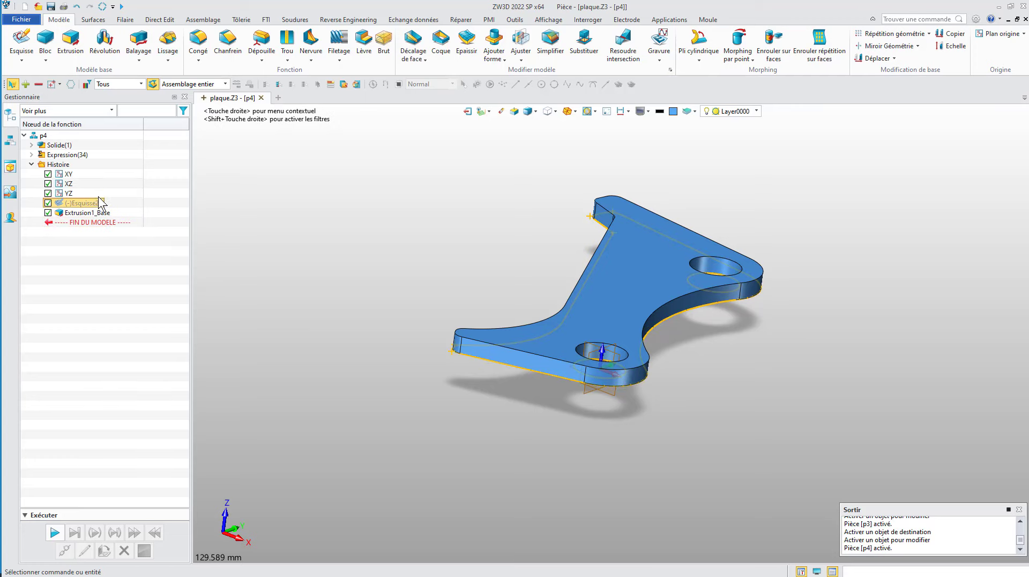
Step: Copy all entities of the p4 sketch, using the sketch origin as the reference point
{"action": "scroll", "coordinate": [506, 354], "scroll_direction": "down", "scroll_amount": 3}
{"action": "mouse_move", "coordinate": [276, 120]}
{"action": "left_mouse_down"}
{"action": "mouse_move", "coordinate": [552, 391]}
{"action": "mouse_move", "coordinate": [683, 460]}
{"action": "left_mouse_up"}
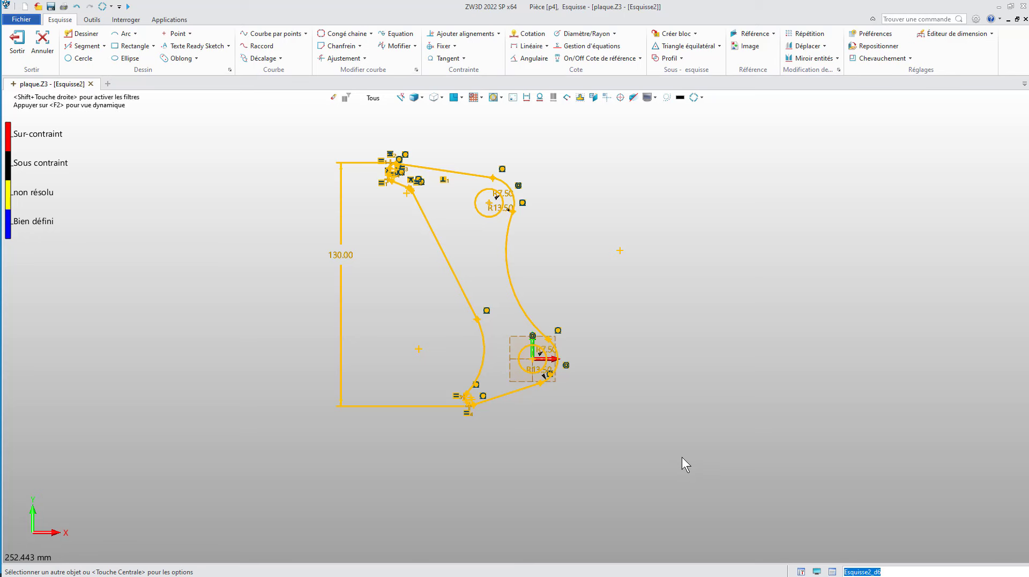
{"action": "key", "text": "ctrl+c"}
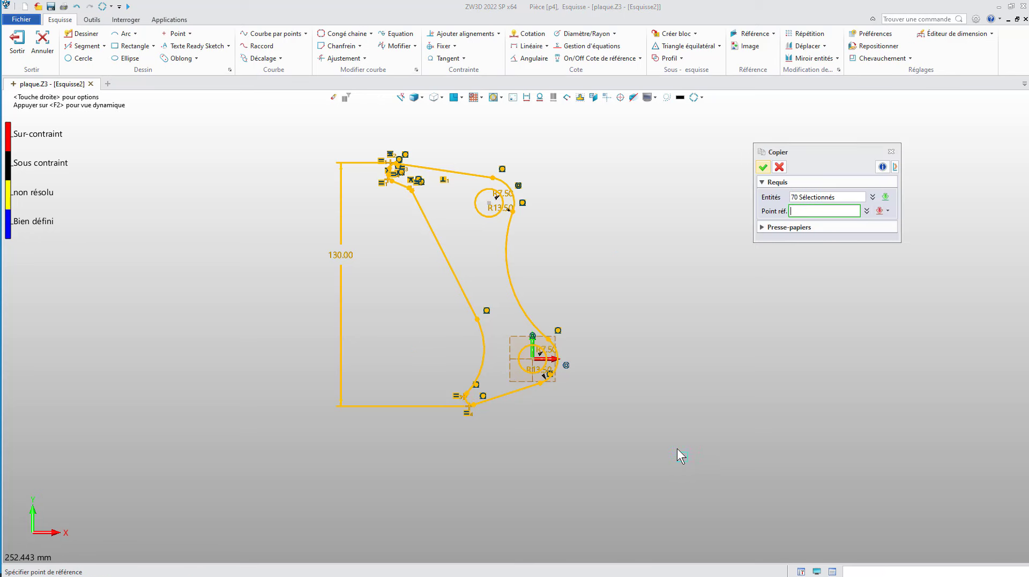
{"action": "left_click", "coordinate": [535, 358]}
{"action": "left_click", "coordinate": [763, 167]}
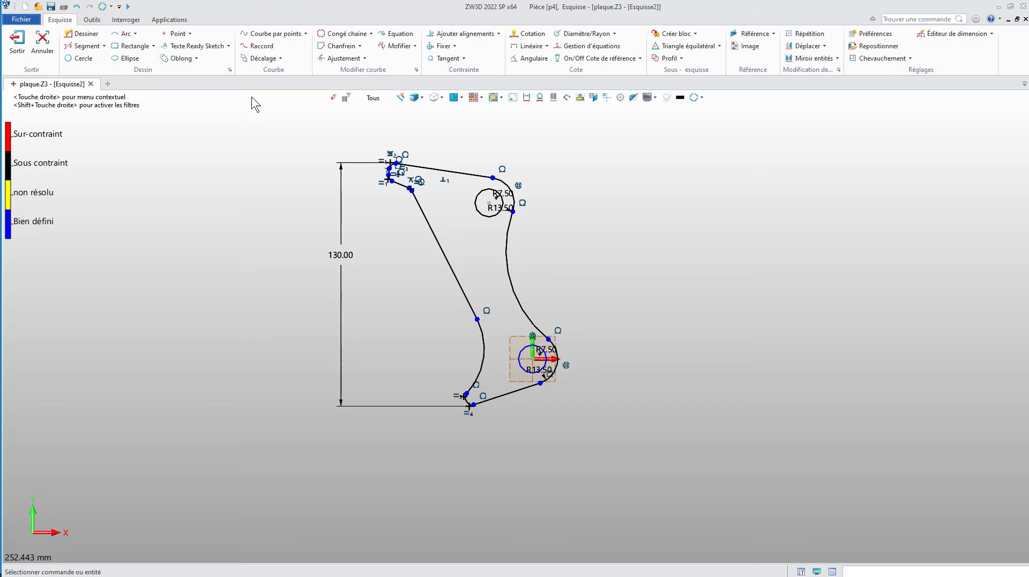
Step: Exit the p4 sketch and part, then reopen the Nesting part's sketch Esquisse2 for editing
{"action": "left_click", "coordinate": [17, 42]}
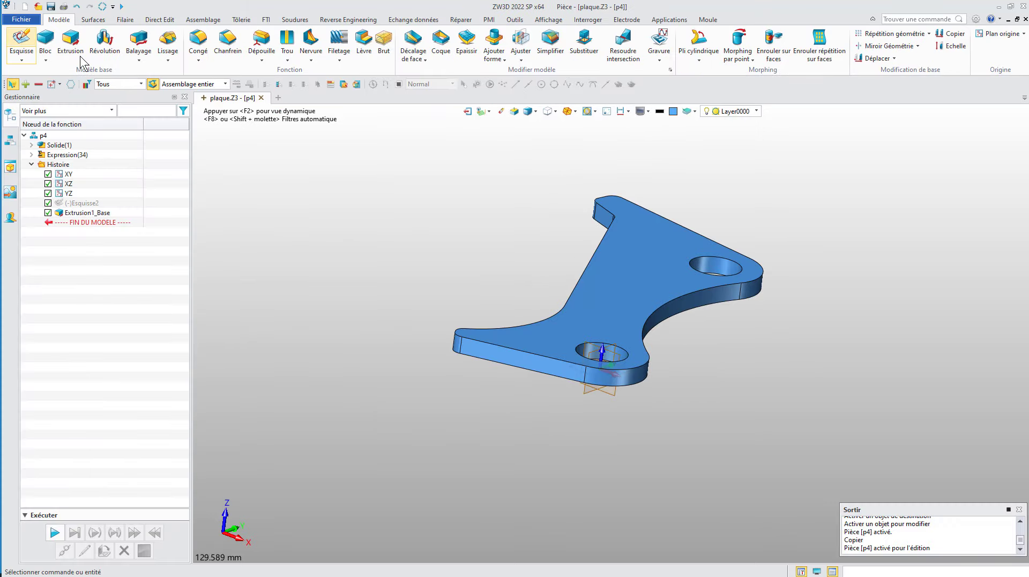
{"action": "left_click", "coordinate": [466, 111]}
{"action": "left_click", "coordinate": [22, 136]}
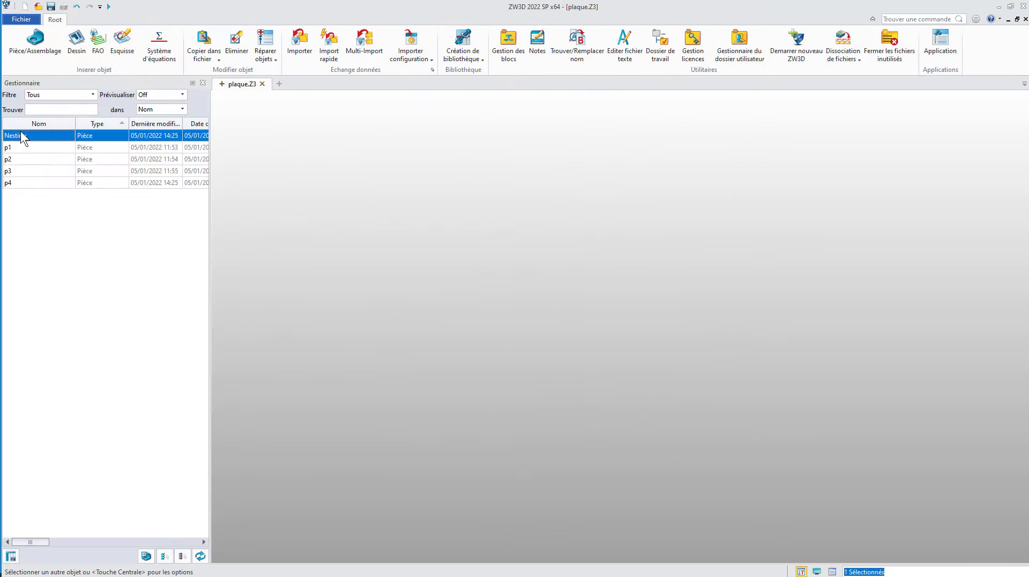
{"action": "double_click", "coordinate": [22, 136]}
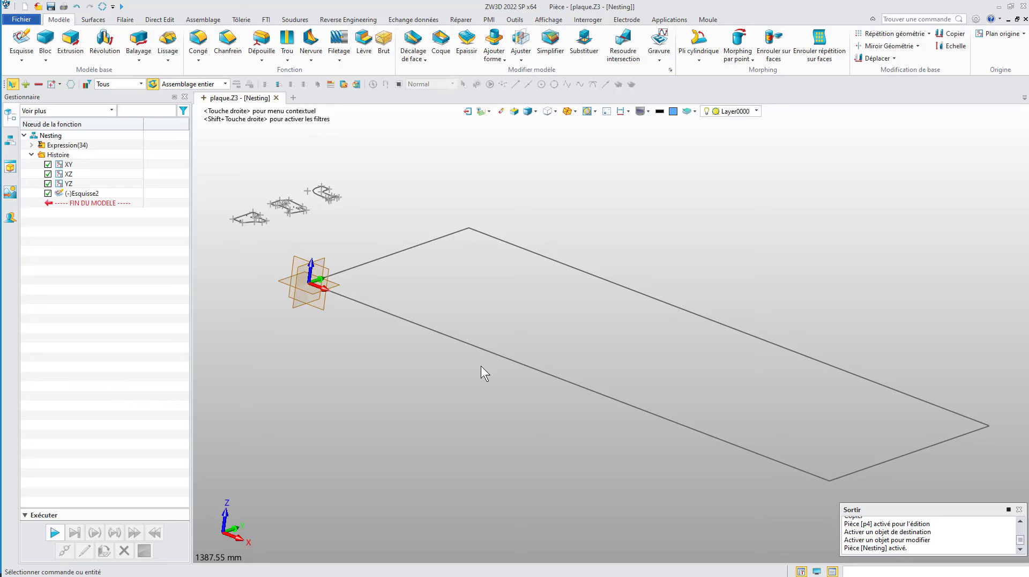
{"action": "double_click", "coordinate": [75, 194]}
Step: Paste the copied p4 profile beside the plate rectangle, below the three existing part profiles
{"action": "scroll", "coordinate": [373, 302], "scroll_direction": "up", "scroll_amount": 3}
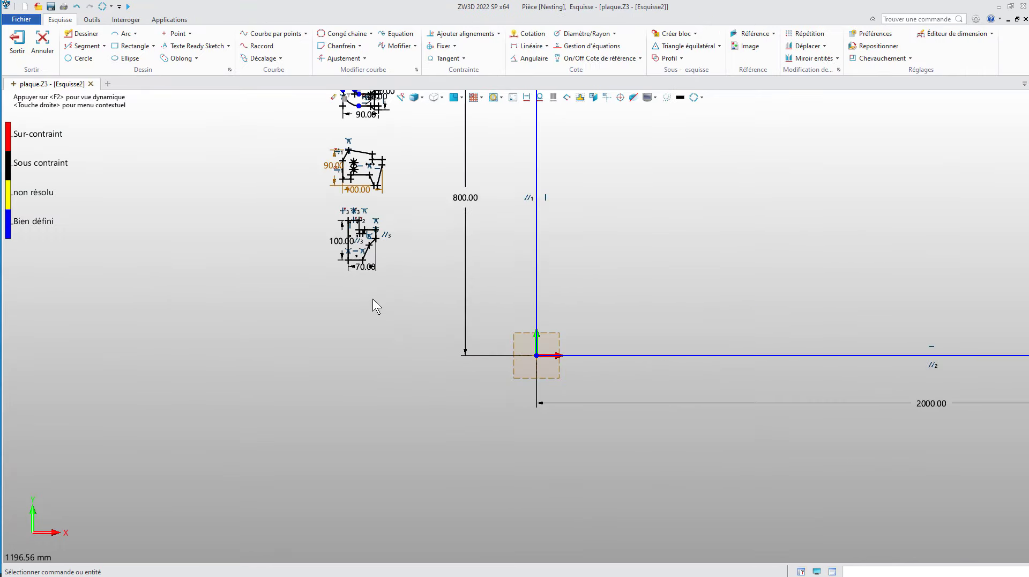
{"action": "middle_click_drag", "start_coordinate": [373, 306], "coordinate": [312, 355]}
{"action": "key", "text": "ctrl+v"}
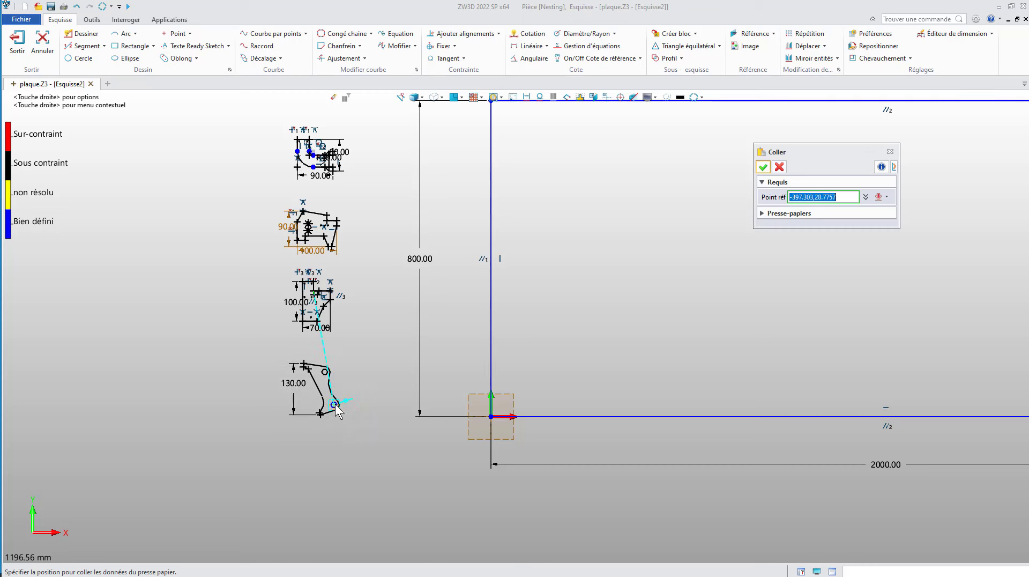
{"action": "left_click", "coordinate": [335, 398]}
{"action": "scroll", "coordinate": [643, 316], "scroll_direction": "down", "scroll_amount": 2}
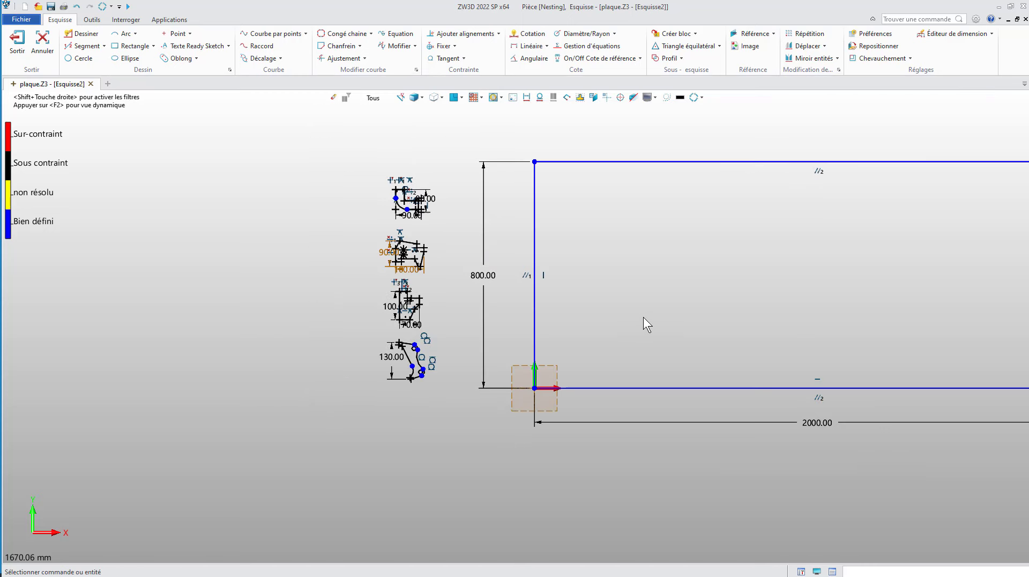
{"action": "middle_click_drag", "start_coordinate": [643, 317], "coordinate": [591, 323]}
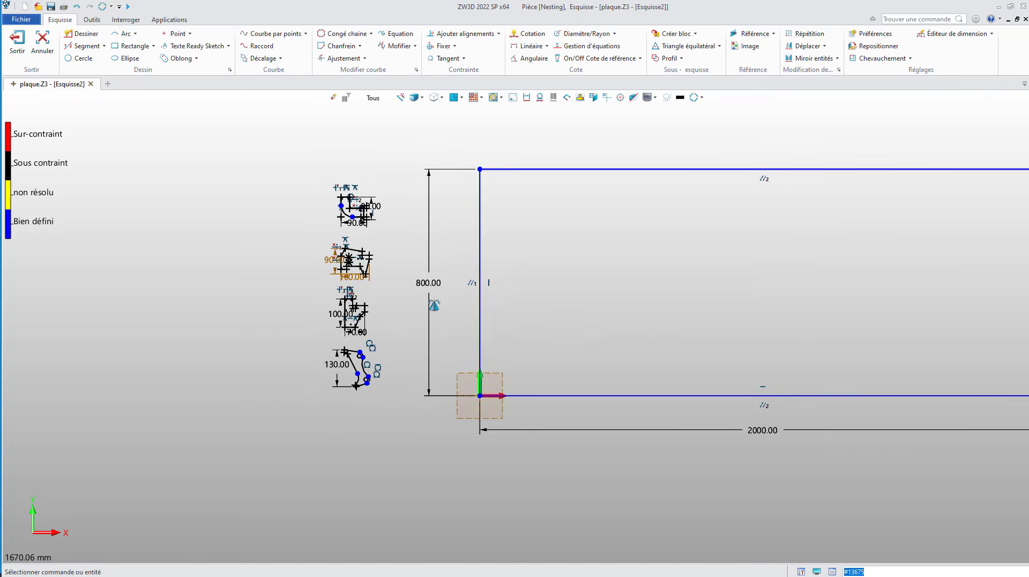
{"action": "middle_click_drag", "start_coordinate": [434, 305], "coordinate": [408, 306]}
{"action": "scroll", "coordinate": [408, 306], "scroll_direction": "down", "scroll_amount": 1}
{"action": "middle_click_drag", "start_coordinate": [535, 330], "coordinate": [482, 328]}
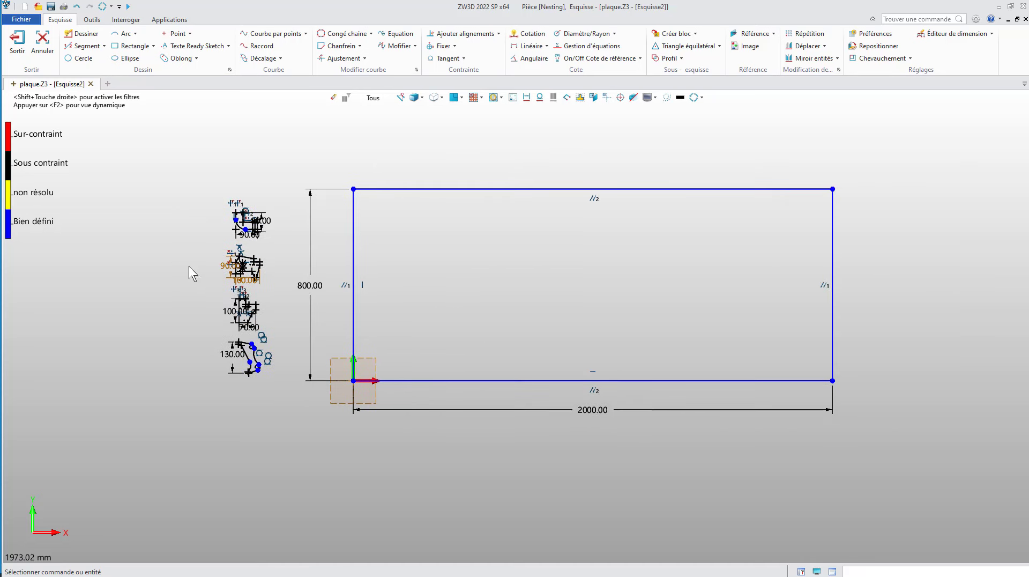
{"action": "middle_click_drag", "start_coordinate": [482, 283], "coordinate": [475, 280]}
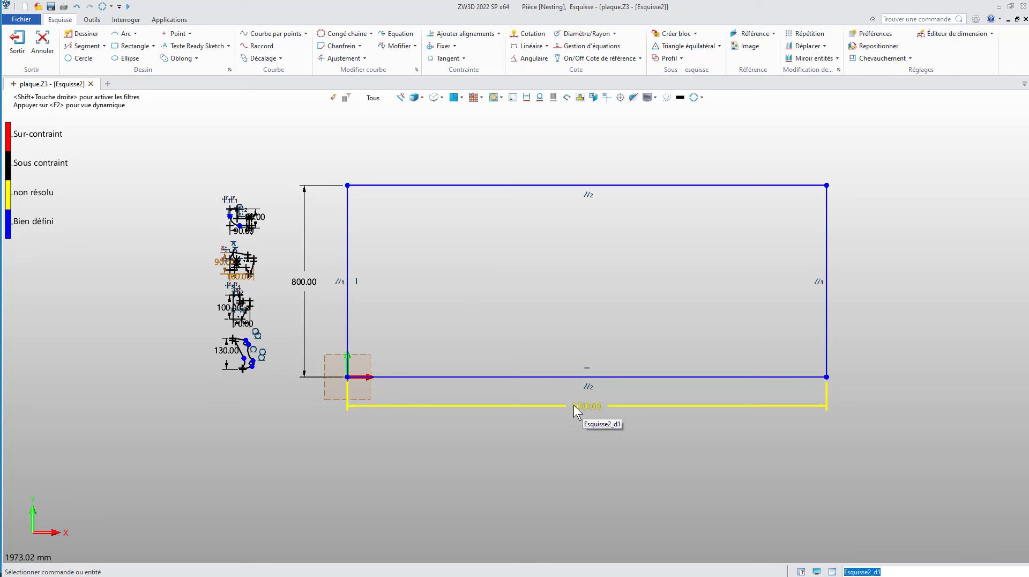
Step: Start the Imbrication nesting command, select the uppermost part profile and set its quantity to 20
{"action": "left_click", "coordinate": [169, 20]}
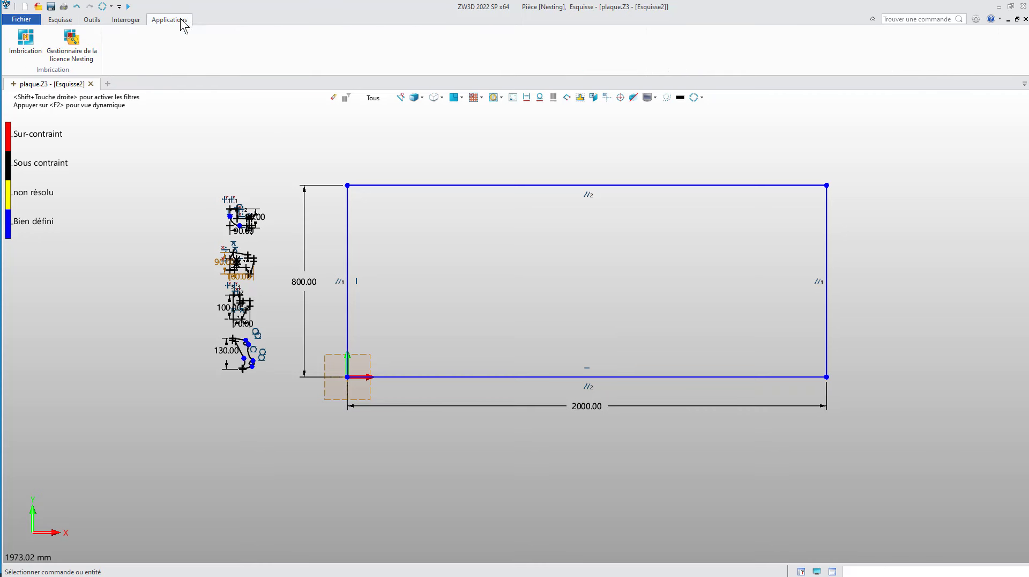
{"action": "left_click", "coordinate": [33, 54]}
{"action": "left_click_drag", "start_coordinate": [825, 152], "coordinate": [852, 147]}
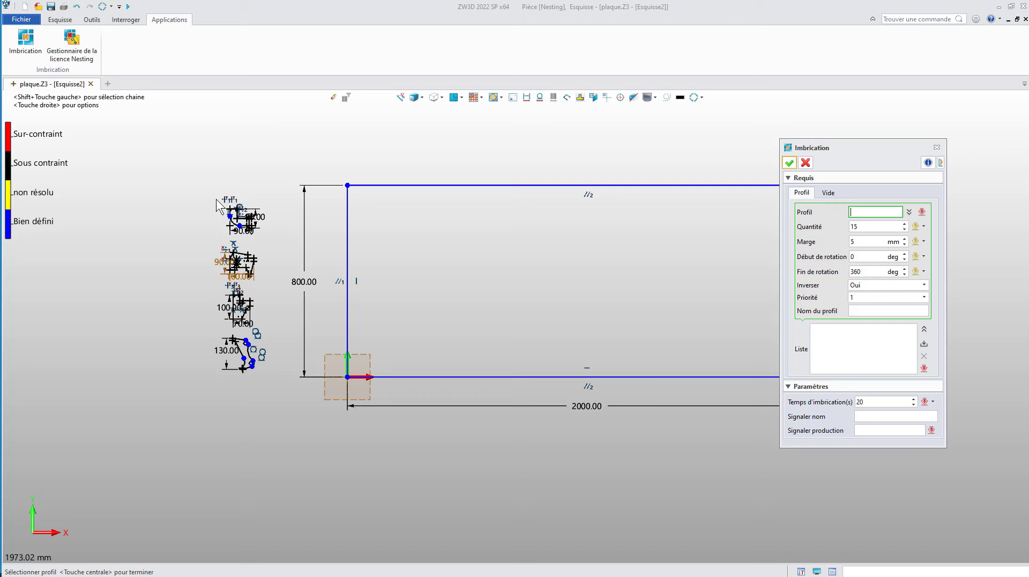
{"action": "mouse_move", "coordinate": [216, 192]}
{"action": "left_mouse_down"}
{"action": "mouse_move", "coordinate": [260, 237]}
{"action": "mouse_move", "coordinate": [280, 240]}
{"action": "left_mouse_up"}
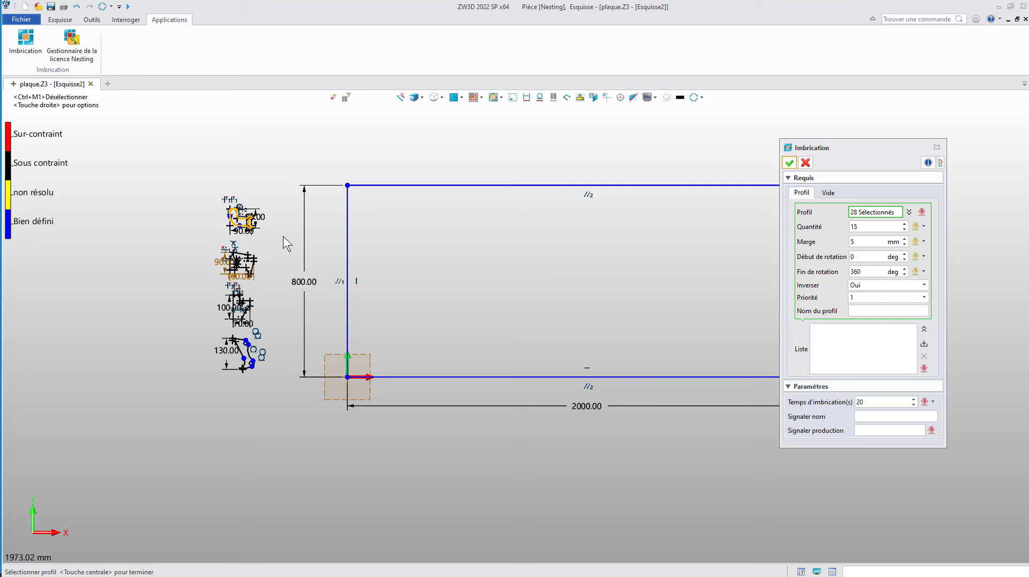
{"action": "left_click", "coordinate": [871, 225]}
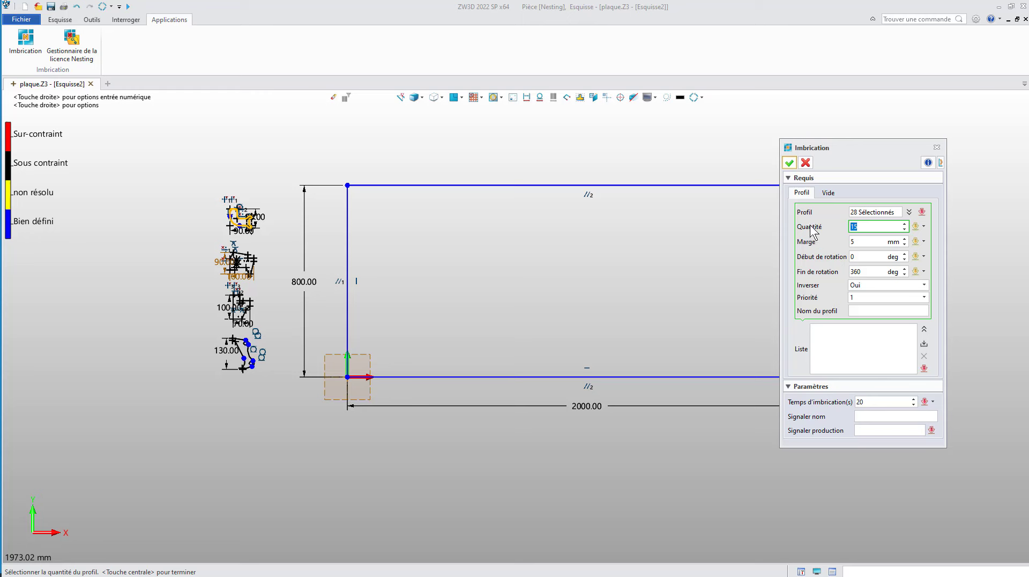
{"action": "type", "text": "20"}
Step: Keep the 5 mm margin, 0 to 360 deg rotation and priority 1, name the profile A and add it to the nesting list
{"action": "left_click", "coordinate": [871, 241]}
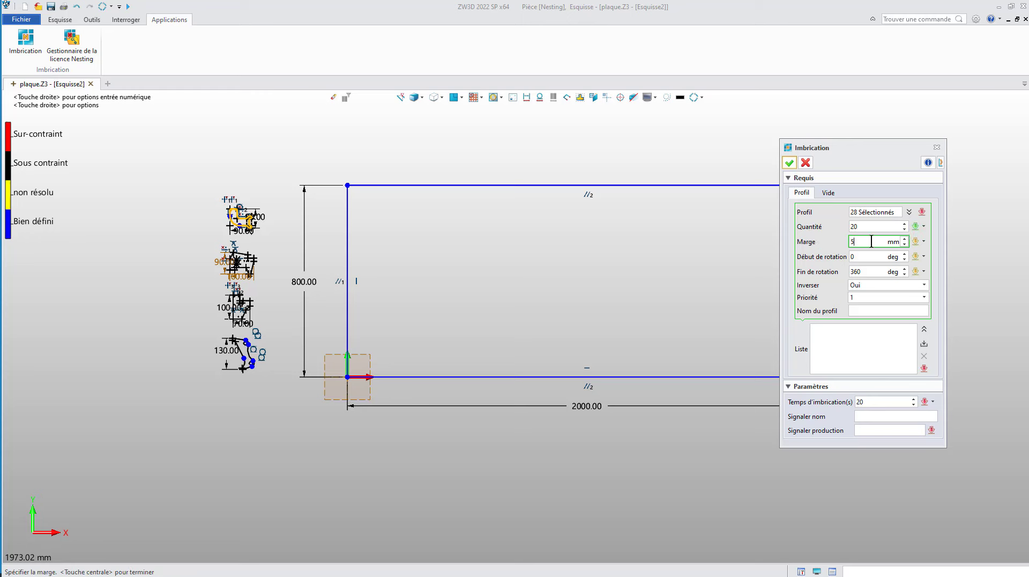
{"action": "left_click", "coordinate": [872, 256]}
{"action": "left_click", "coordinate": [872, 271]}
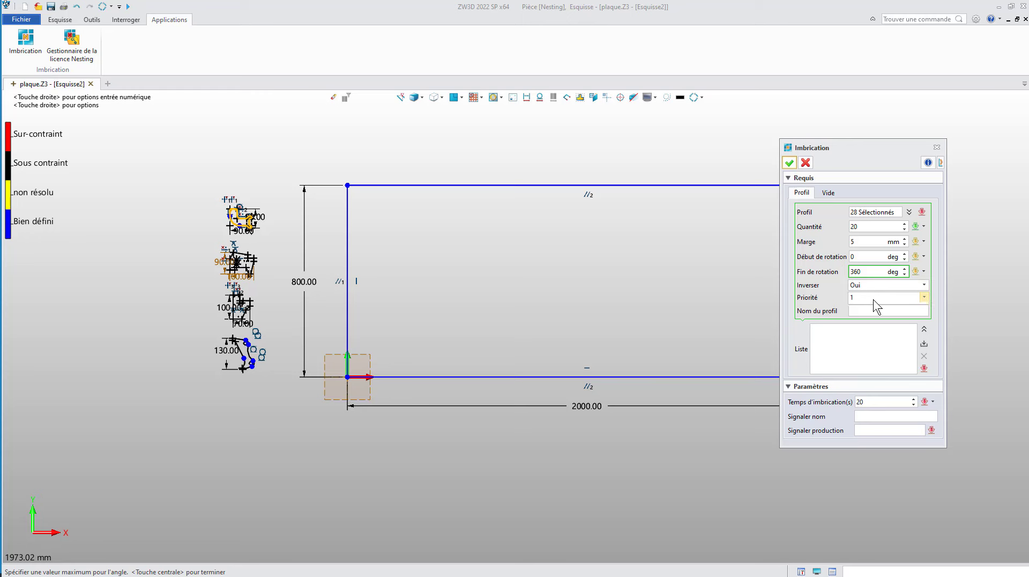
{"action": "left_click", "coordinate": [873, 298]}
{"action": "left_click", "coordinate": [874, 302]}
{"action": "left_click", "coordinate": [859, 311]}
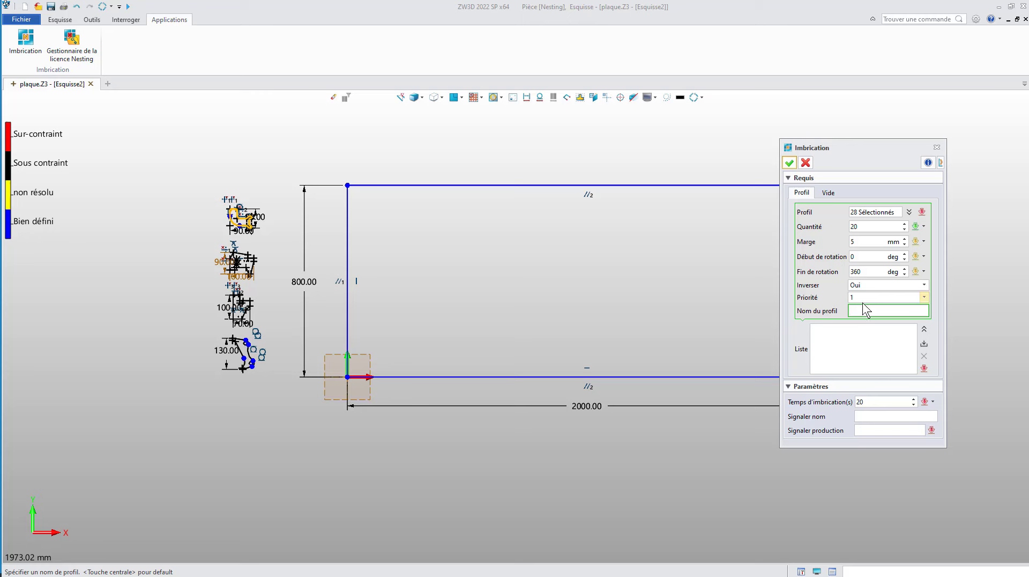
{"action": "type", "text": "A"}
{"action": "left_click", "coordinate": [924, 344]}
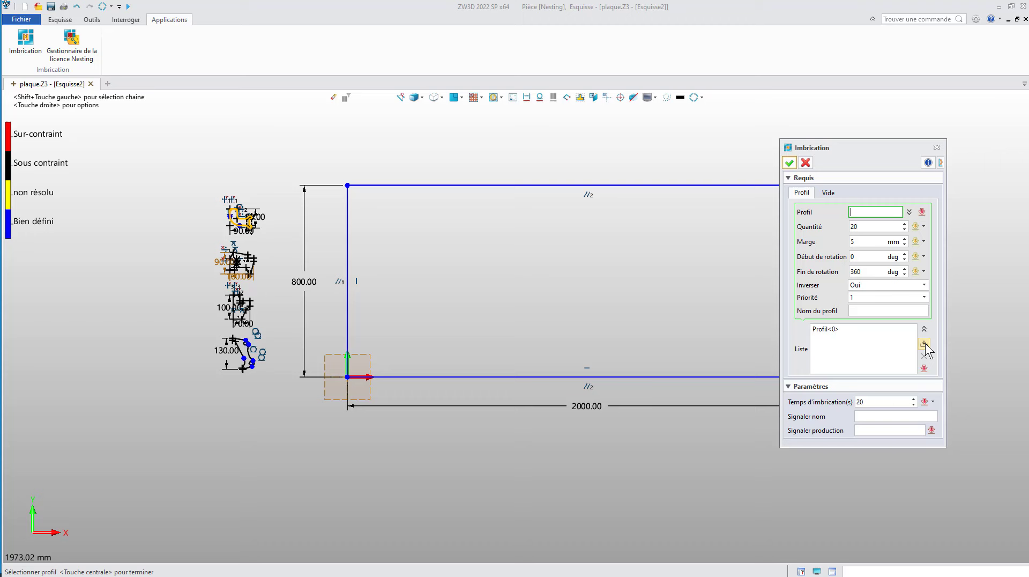
Step: Select the second part profile from above, set its quantity to 30 and add it to the nesting list
{"action": "left_click", "coordinate": [275, 280]}
{"action": "left_click", "coordinate": [900, 224]}
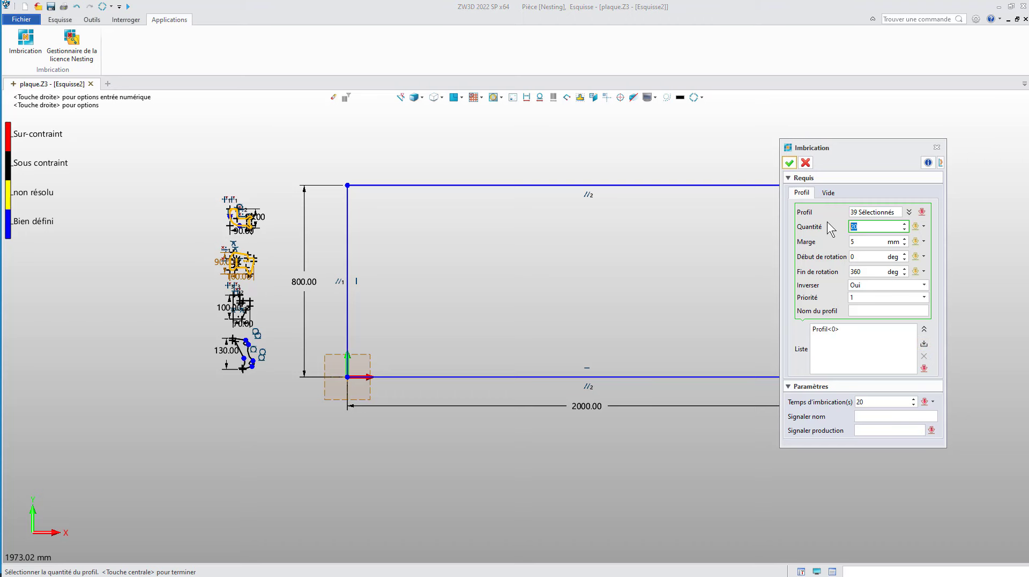
{"action": "type", "text": "30"}
{"action": "left_click", "coordinate": [869, 311]}
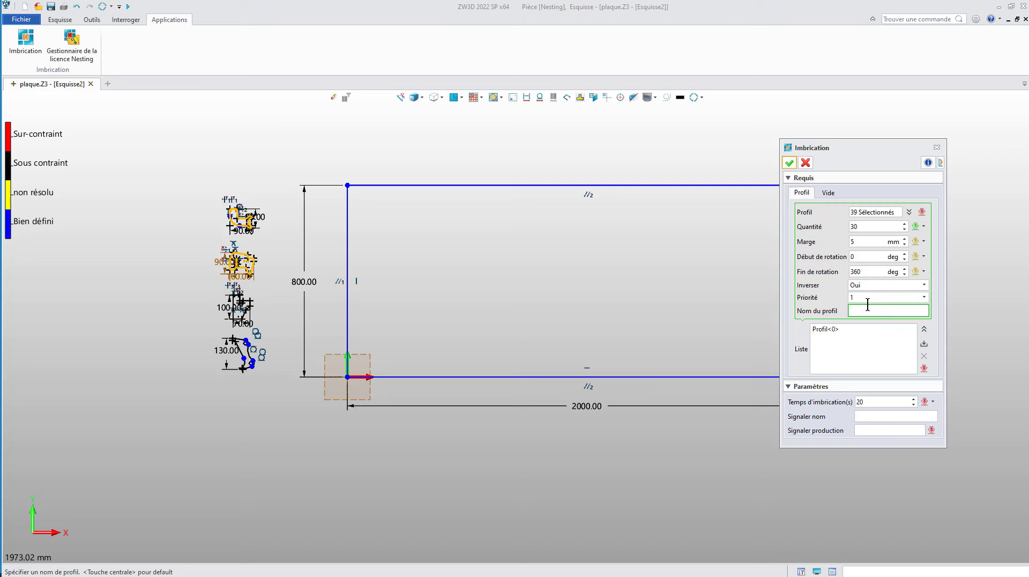
{"action": "left_click", "coordinate": [924, 343]}
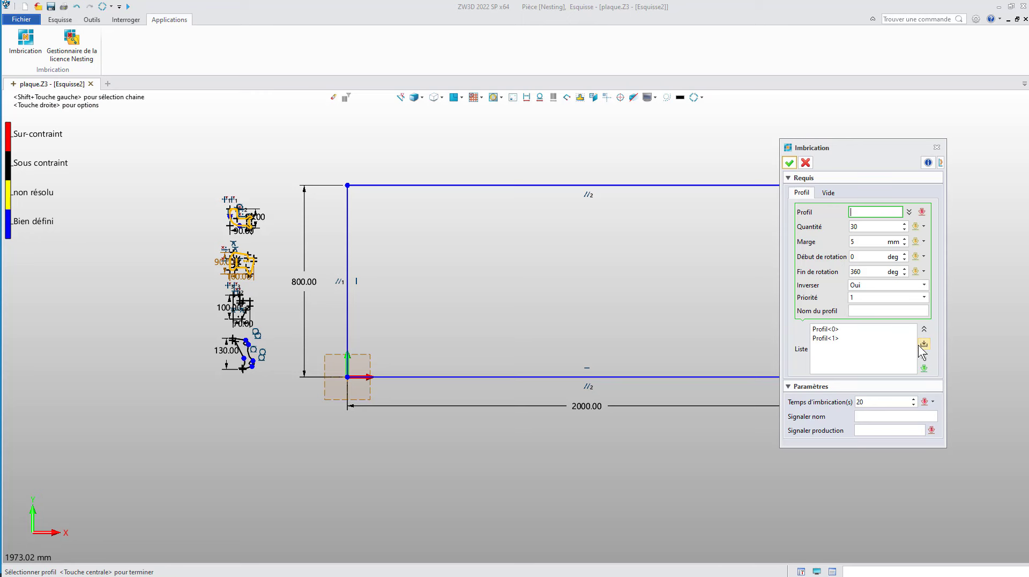
Step: Select the third part profile, with the 70 mm width, set its quantity to 25 and add it to the nesting list
{"action": "left_click", "coordinate": [249, 324]}
{"action": "middle_click", "coordinate": [810, 228]}
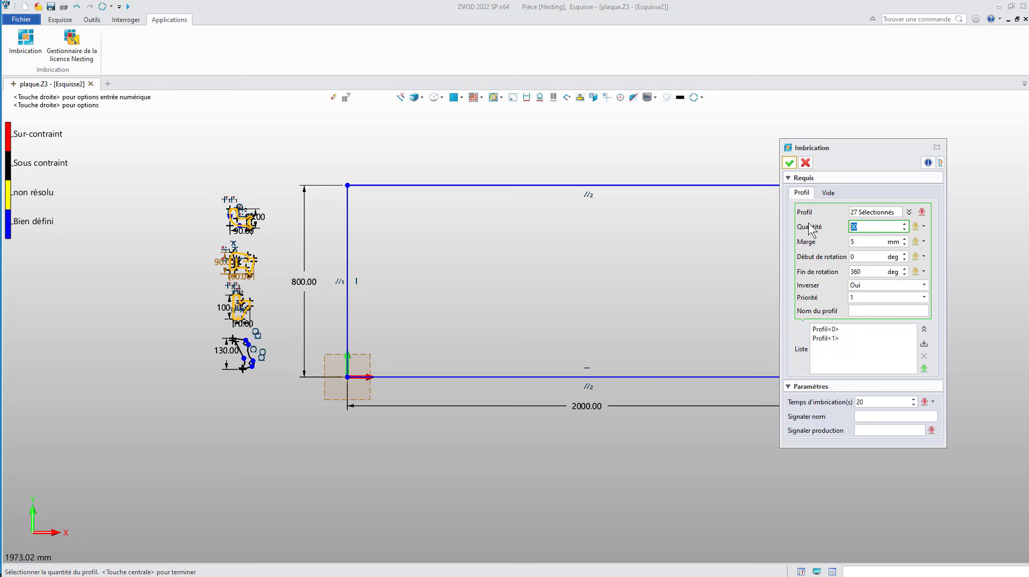
{"action": "type", "text": "25"}
{"action": "left_click", "coordinate": [867, 310]}
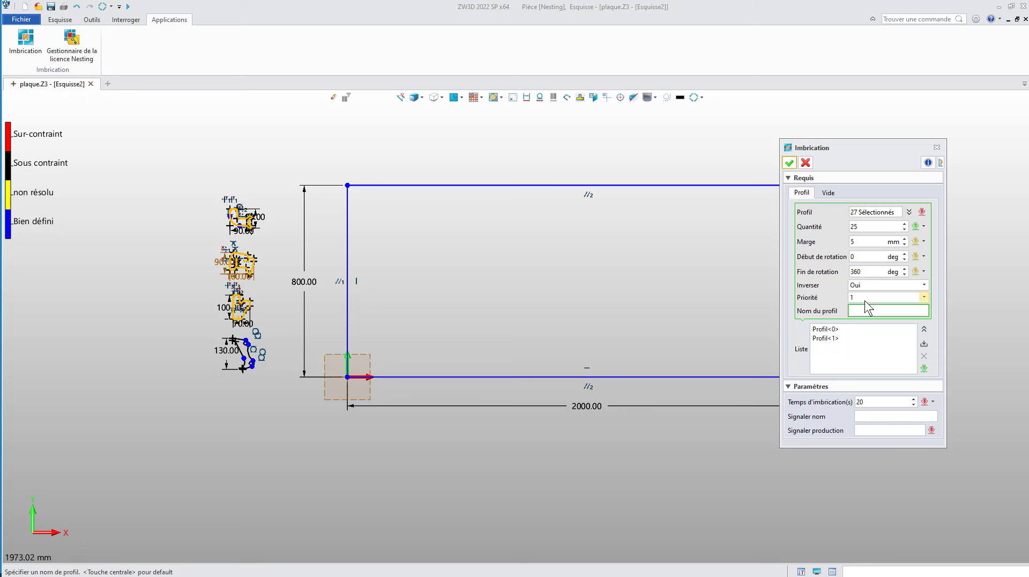
{"action": "left_click", "coordinate": [924, 343]}
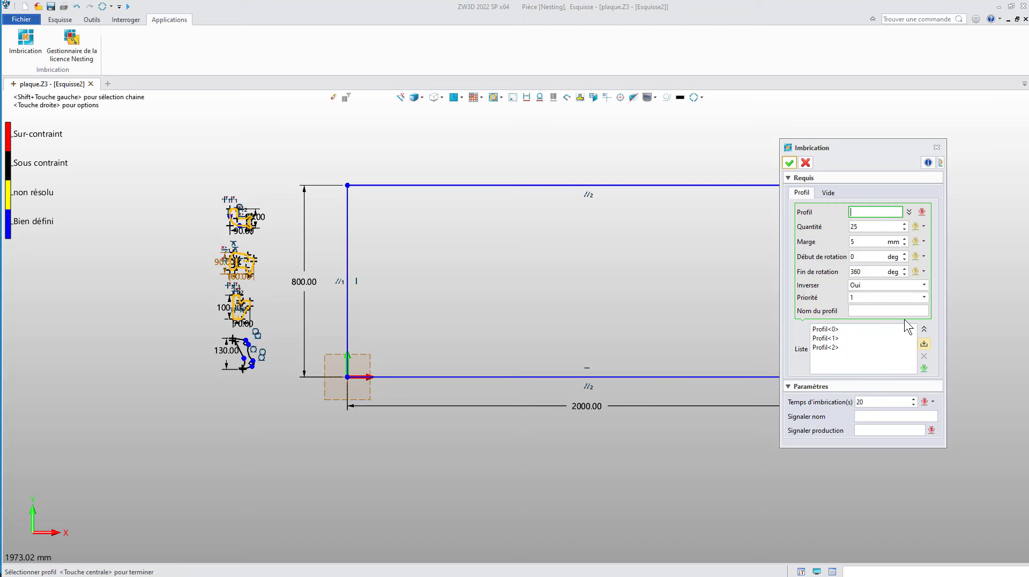
Step: Select the fourth part profile, with the 130 mm height, set its quantity to 18, name it D and add it to the nesting list
{"action": "left_click_drag", "start_coordinate": [220, 332], "coordinate": [266, 372]}
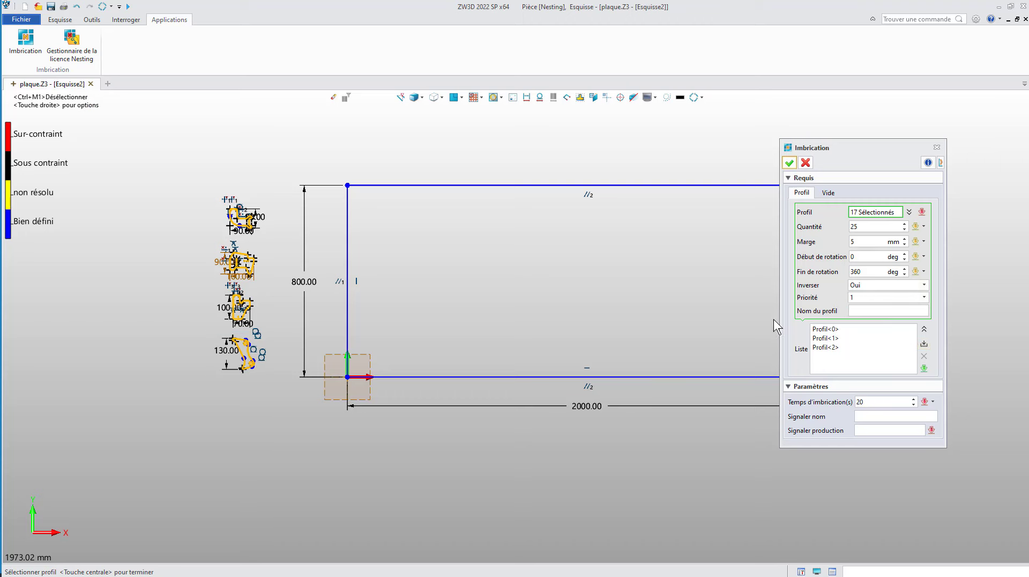
{"action": "left_click", "coordinate": [873, 227]}
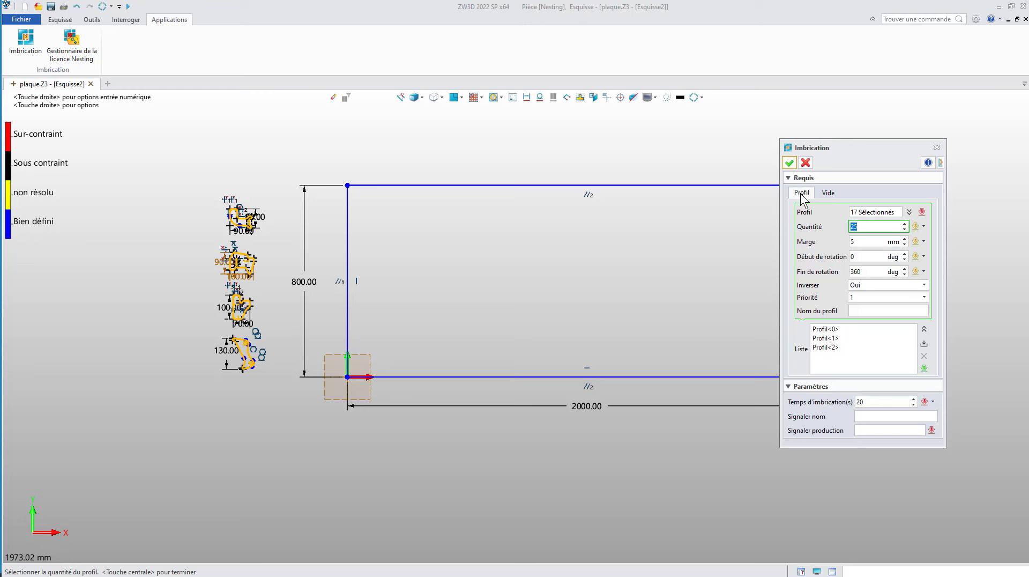
{"action": "type", "text": "18"}
{"action": "left_click", "coordinate": [872, 309]}
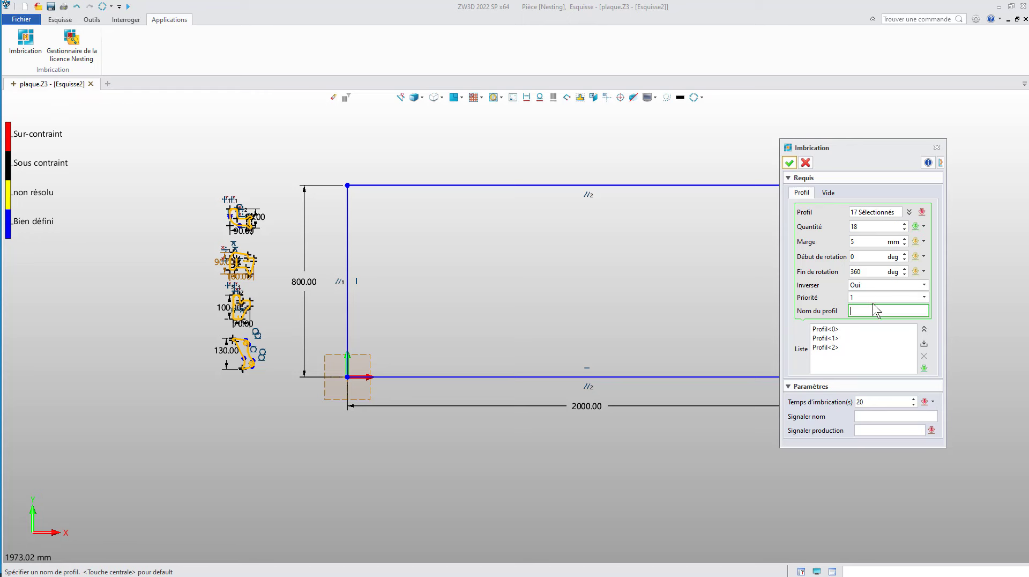
{"action": "type", "text": "D"}
{"action": "left_click", "coordinate": [924, 345]}
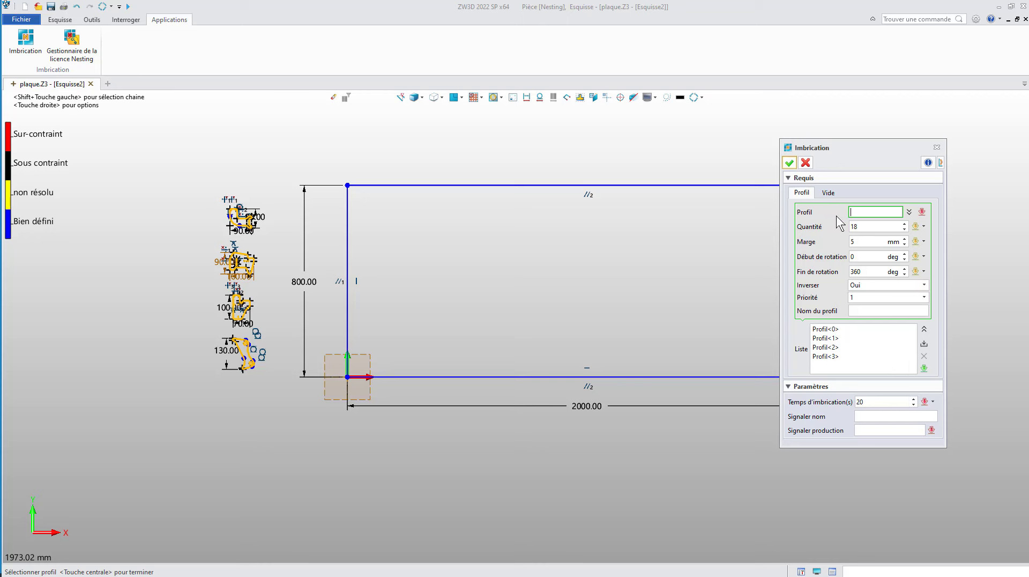
Step: Select the 2000 x 800 mm plate outline as the blank for the nesting and set its margin to 10 mm
{"action": "left_click", "coordinate": [828, 192]}
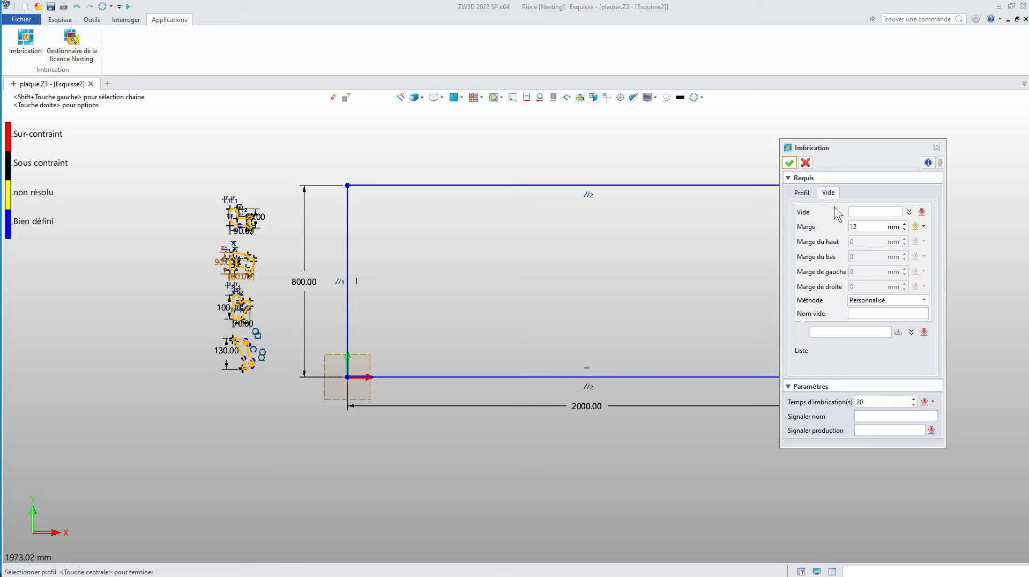
{"action": "left_click", "coordinate": [868, 211]}
{"action": "middle_click_drag", "start_coordinate": [691, 245], "coordinate": [636, 248]}
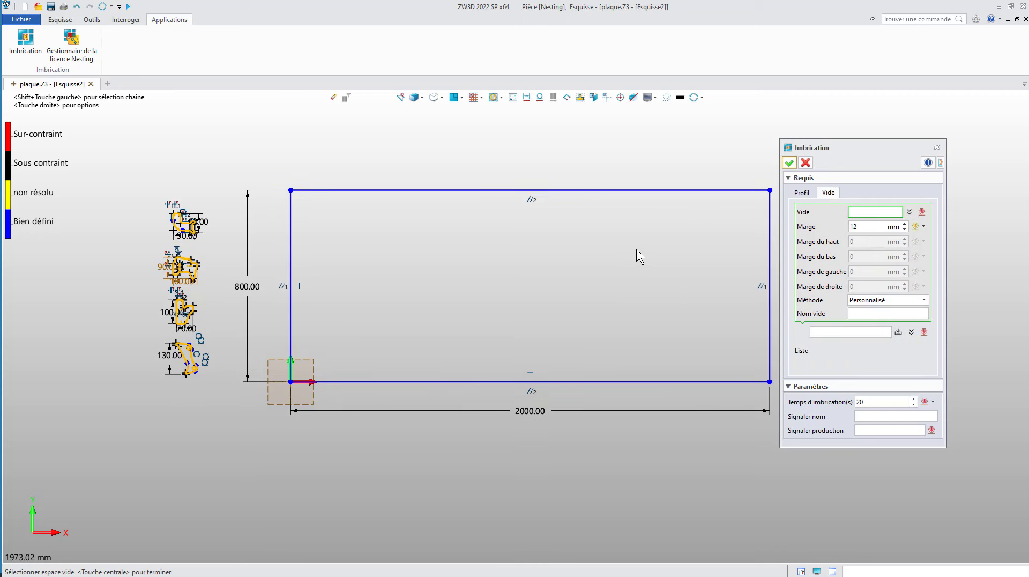
{"action": "scroll", "coordinate": [636, 248], "scroll_direction": "down", "scroll_amount": 2}
{"action": "left_click_drag", "start_coordinate": [349, 229], "coordinate": [767, 407]}
{"action": "middle_click", "coordinate": [826, 234]}
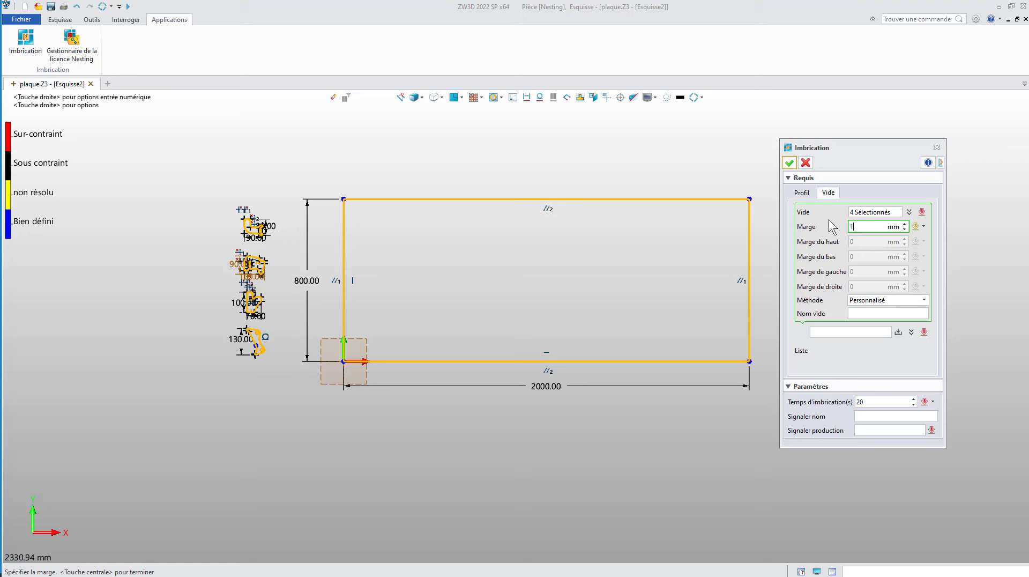
{"action": "type", "text": "10"}
Step: Name the blank PLAQUE, add it to the blank list and run the nesting
{"action": "left_click", "coordinate": [879, 313]}
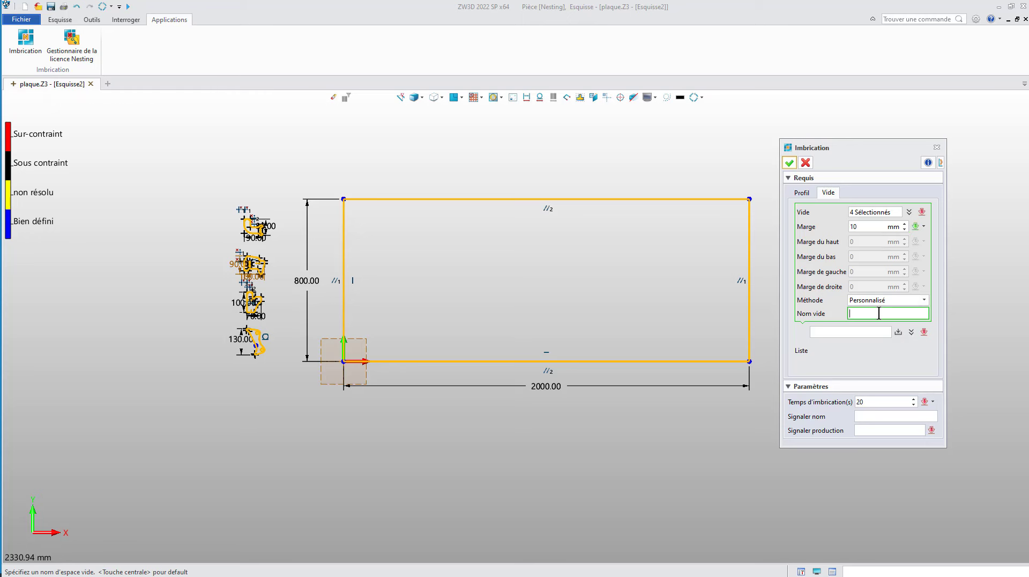
{"action": "type", "text": "PLAQUE"}
{"action": "left_click", "coordinate": [897, 332]}
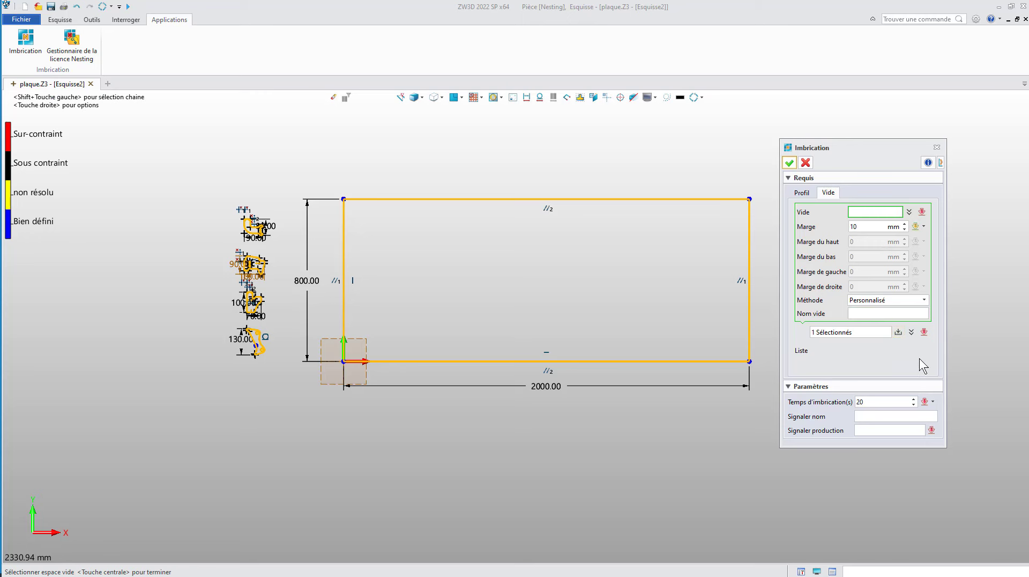
{"action": "left_click", "coordinate": [789, 162]}
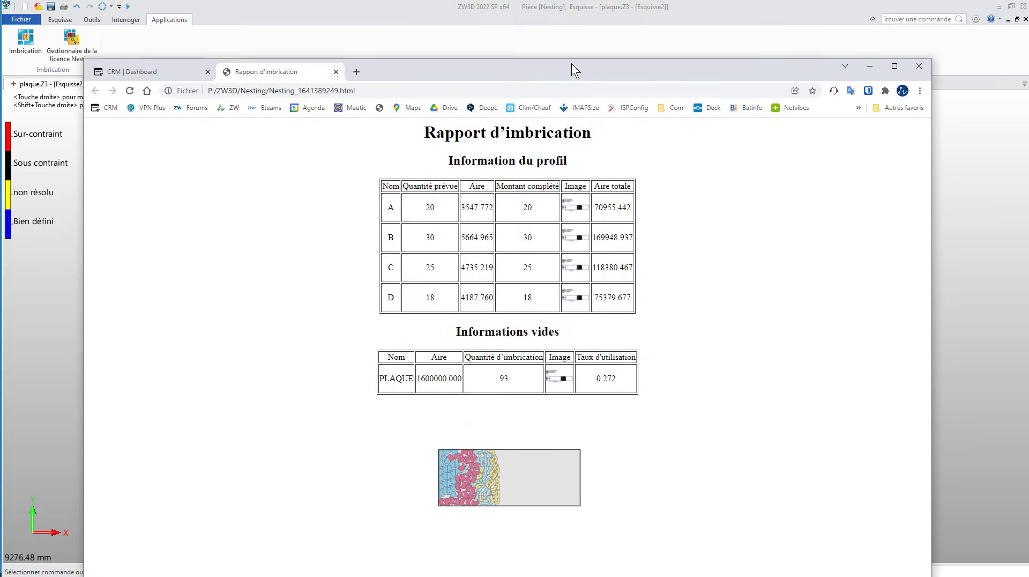
Step: Examine the nesting report's profile quantities and areas, the plate's utilisation rate and the coloured layout image
{"action": "double_click", "coordinate": [571, 55]}
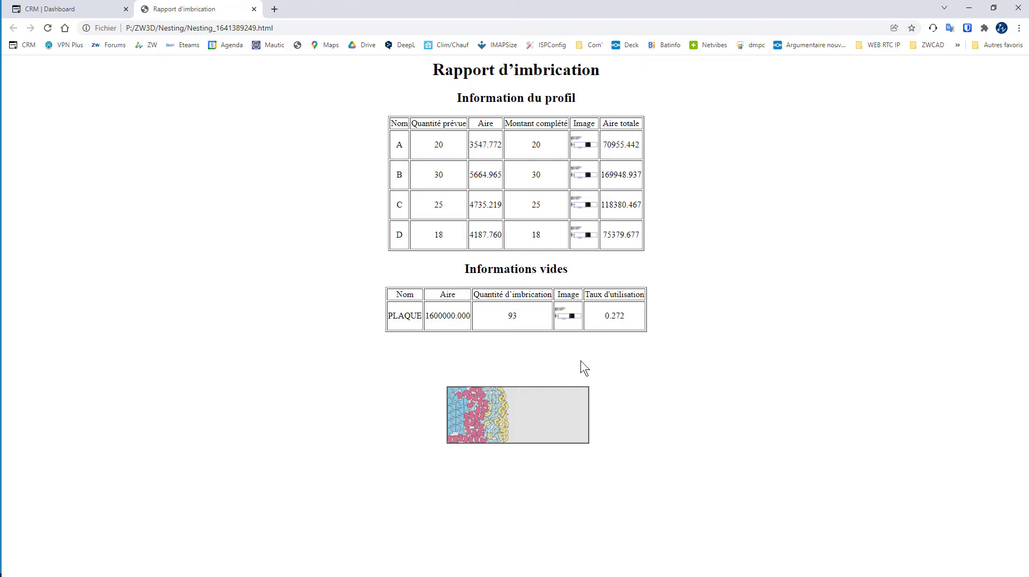
{"action": "scroll", "coordinate": [499, 438], "scroll_direction": "up", "scroll_amount": 5, "text": "ctrl"}
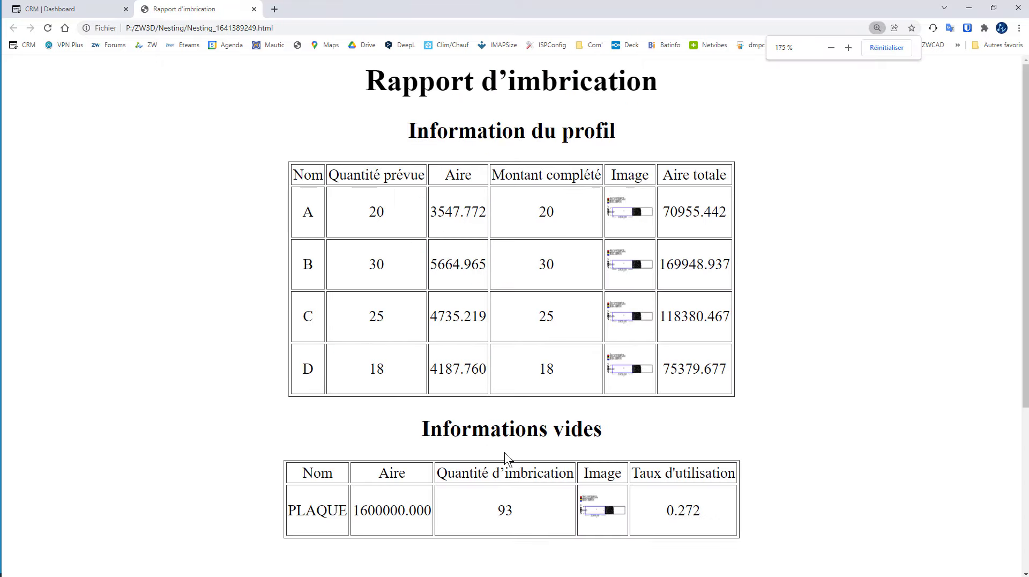
{"action": "scroll", "coordinate": [503, 451], "scroll_direction": "down", "scroll_amount": 5}
{"action": "scroll", "coordinate": [479, 453], "scroll_direction": "up", "scroll_amount": 2, "text": "ctrl"}
{"action": "scroll", "coordinate": [445, 375], "scroll_direction": "down", "scroll_amount": 3}
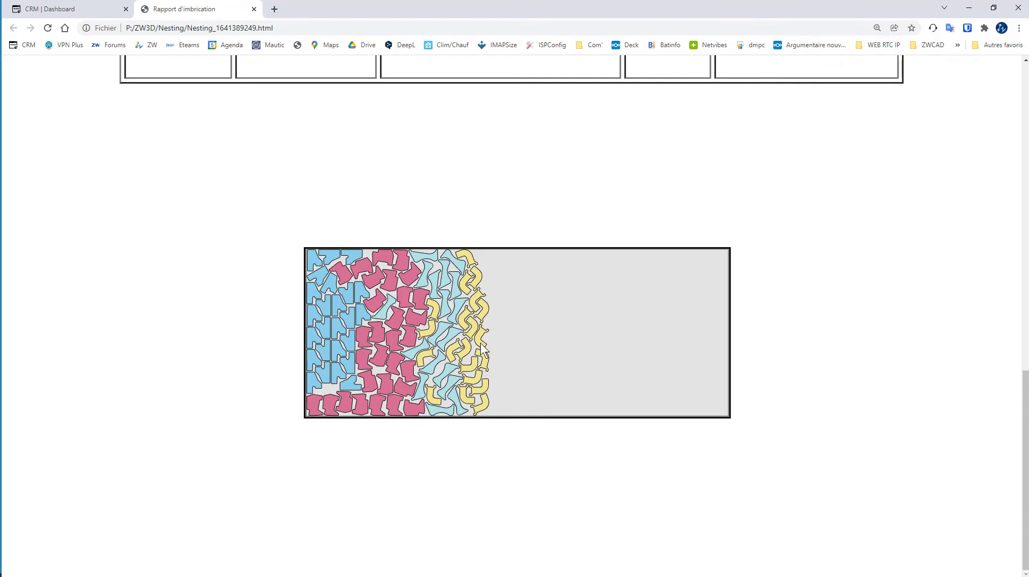
{"action": "scroll", "coordinate": [485, 343], "scroll_direction": "up", "scroll_amount": 5}
{"action": "scroll", "coordinate": [493, 300], "scroll_direction": "down", "scroll_amount": 2, "text": "ctrl"}
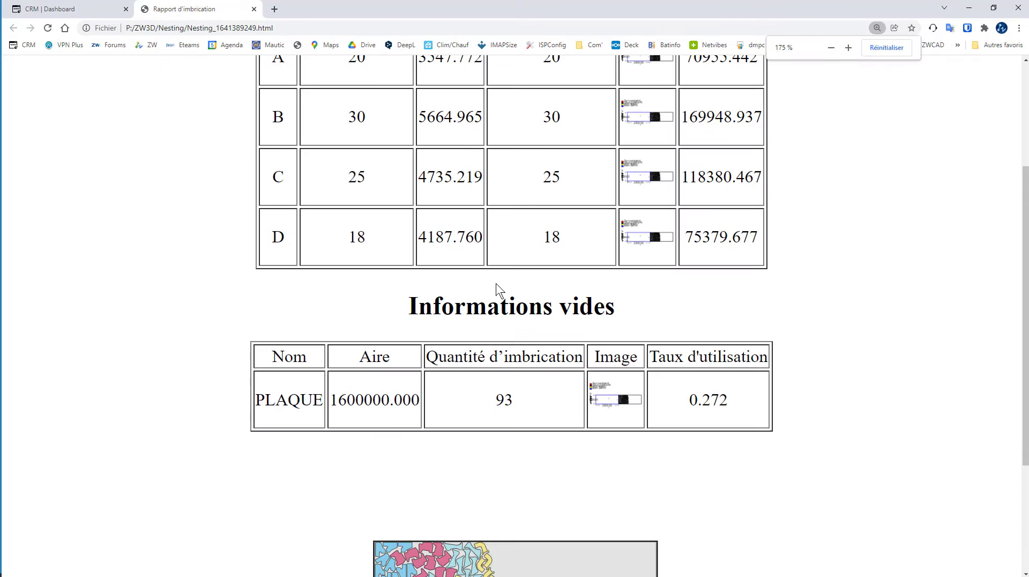
{"action": "scroll", "coordinate": [504, 252], "scroll_direction": "down", "scroll_amount": 1, "text": "ctrl"}
{"action": "scroll", "coordinate": [515, 210], "scroll_direction": "up", "scroll_amount": 3}
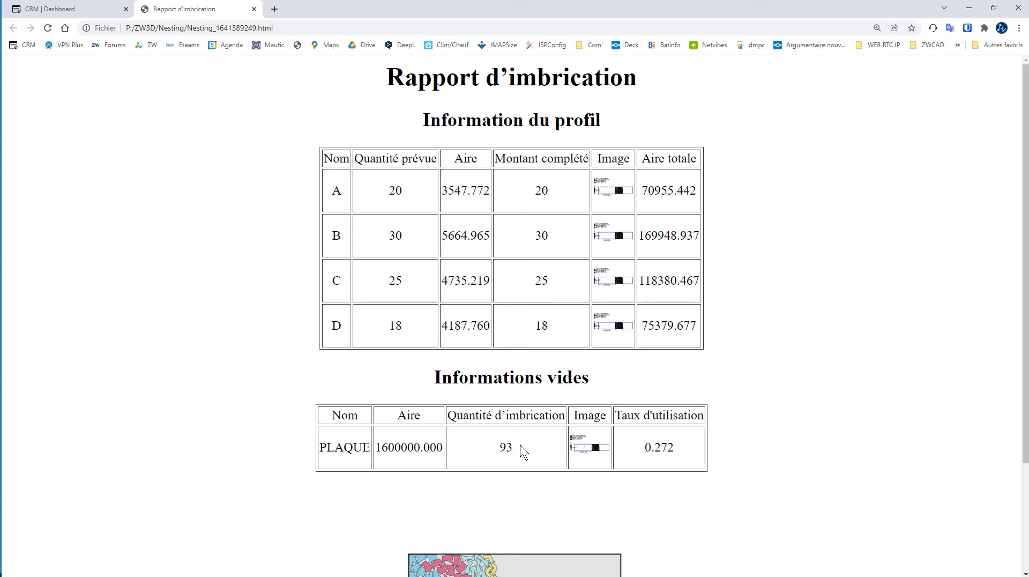
{"action": "scroll", "coordinate": [408, 442], "scroll_direction": "down", "scroll_amount": 2}
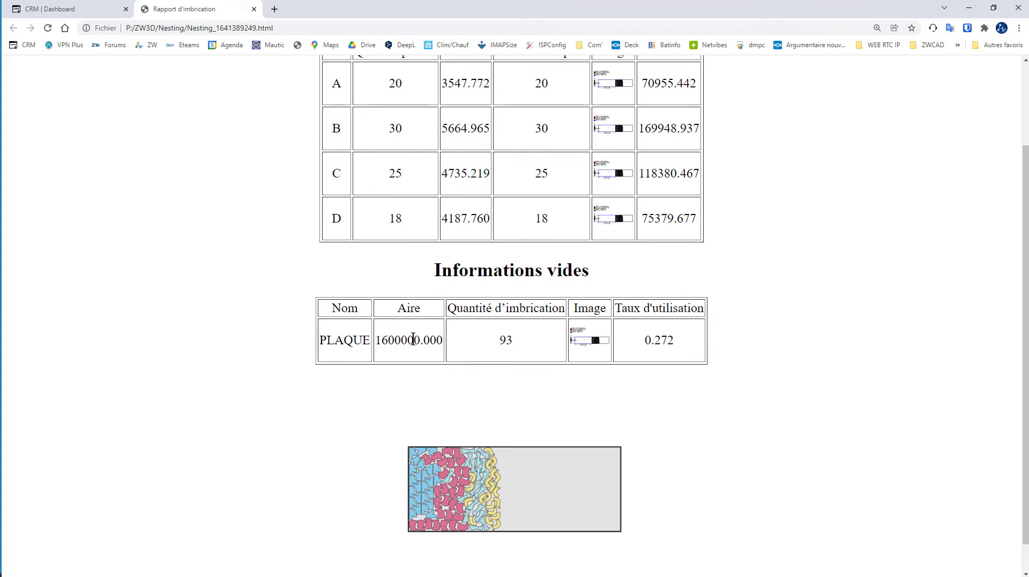
Step: Switch back to ZW3D and open the nesting result block beside the original plate for editing
{"action": "left_click_drag", "start_coordinate": [467, 8], "coordinate": [539, 0]}
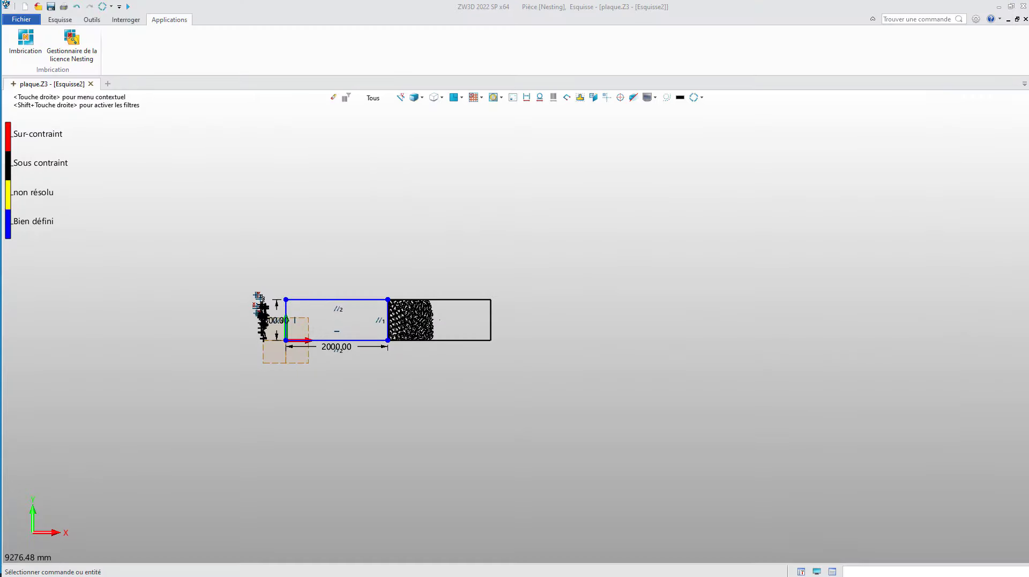
{"action": "scroll", "coordinate": [404, 312], "scroll_direction": "up", "scroll_amount": 5}
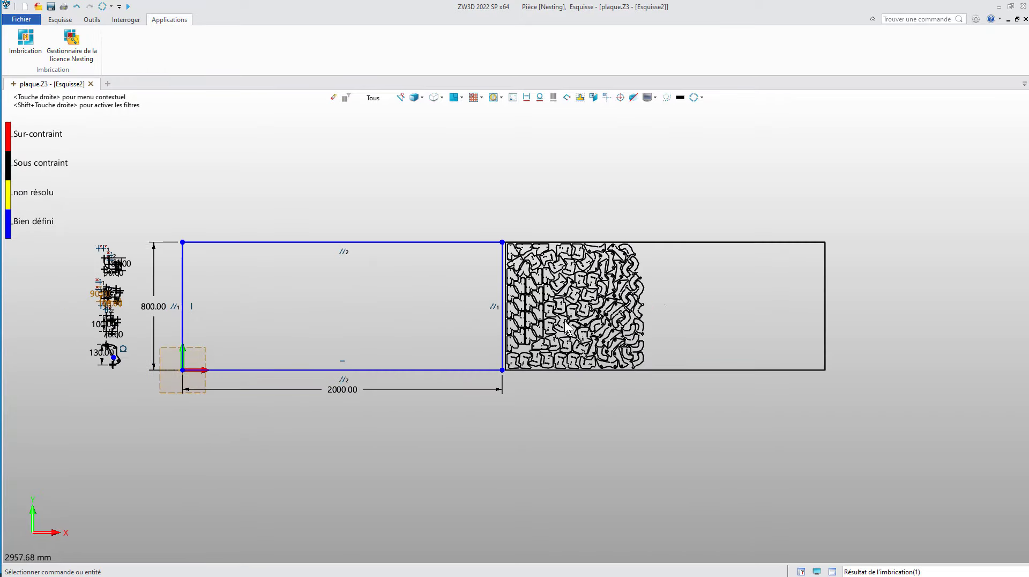
{"action": "middle_click_drag", "start_coordinate": [712, 281], "coordinate": [620, 280]}
{"action": "scroll", "coordinate": [617, 285], "scroll_direction": "up", "scroll_amount": 1}
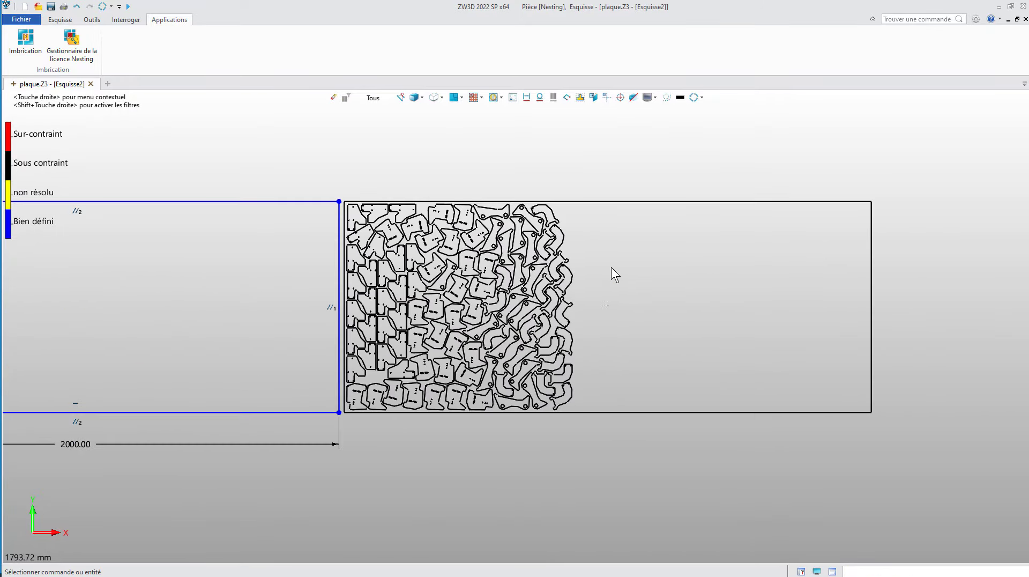
{"action": "scroll", "coordinate": [611, 266], "scroll_direction": "down", "scroll_amount": 2}
{"action": "scroll", "coordinate": [552, 267], "scroll_direction": "down", "scroll_amount": 1}
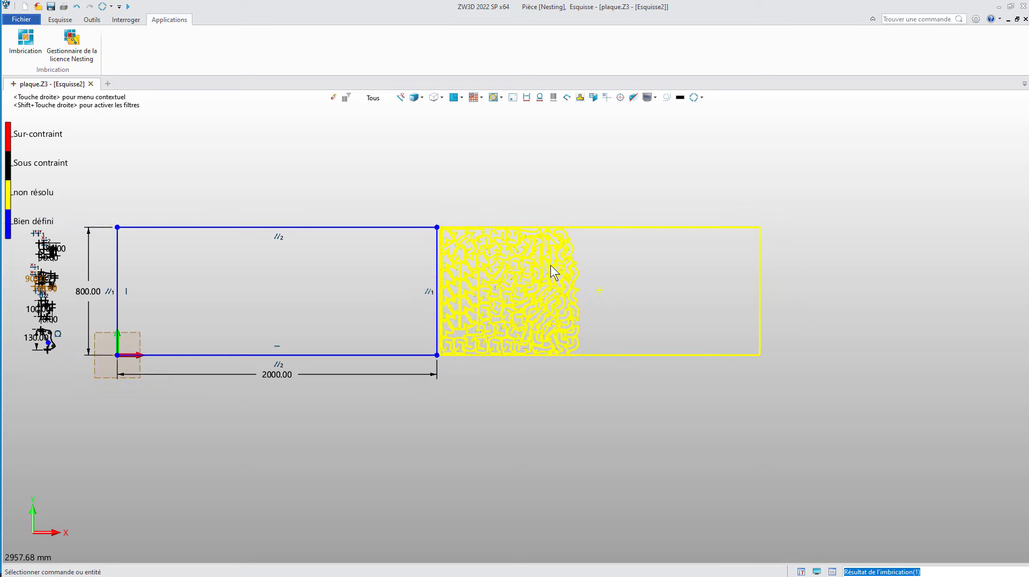
{"action": "right_click", "coordinate": [537, 269]}
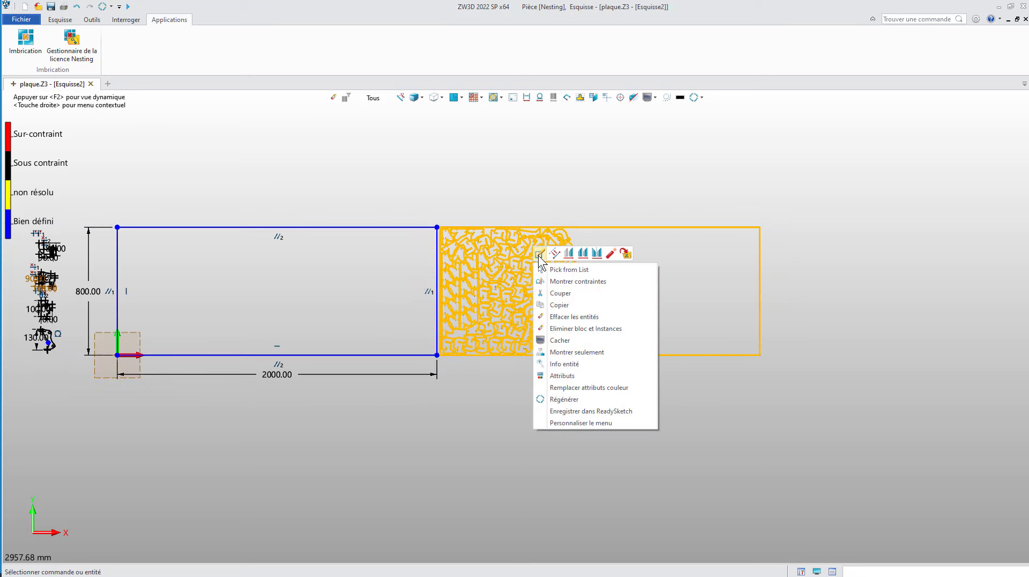
{"action": "left_click", "coordinate": [539, 254]}
Step: Copy the nested plate outline and all its profiles, using the plate's lower-left corner as reference point
{"action": "left_click_drag", "start_coordinate": [388, 171], "coordinate": [816, 412]}
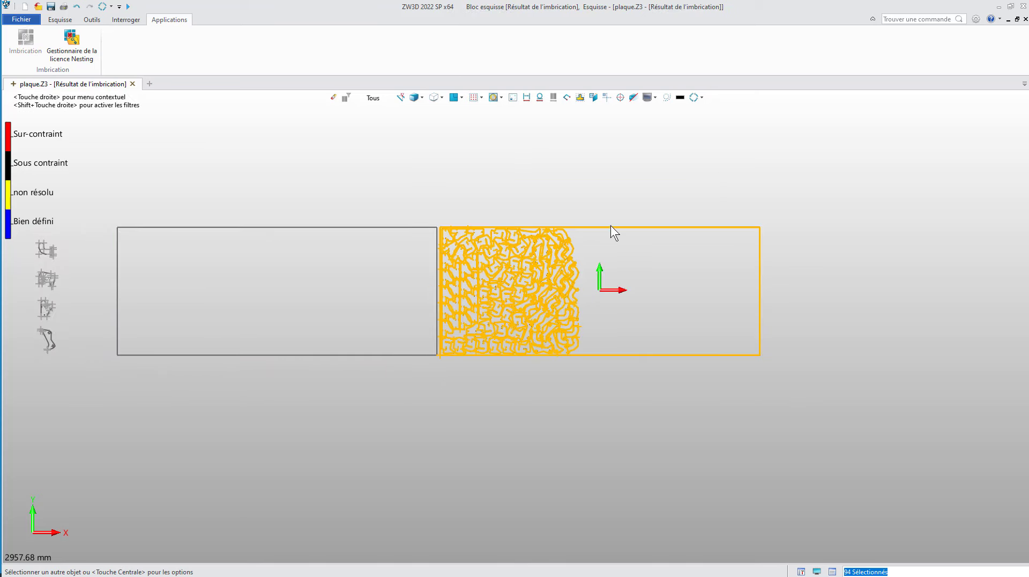
{"action": "key", "text": "ctrl+c"}
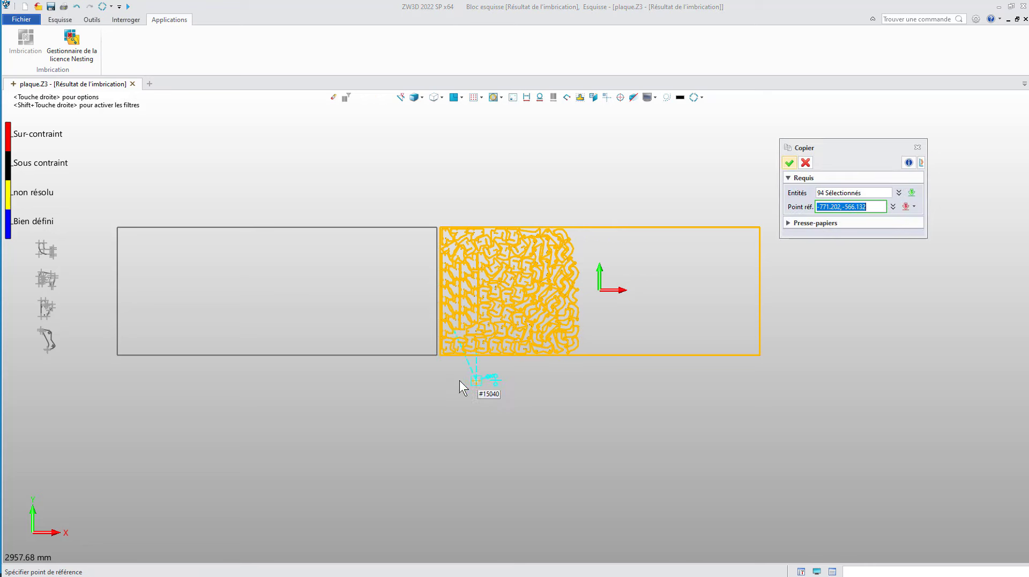
{"action": "left_click", "coordinate": [441, 357]}
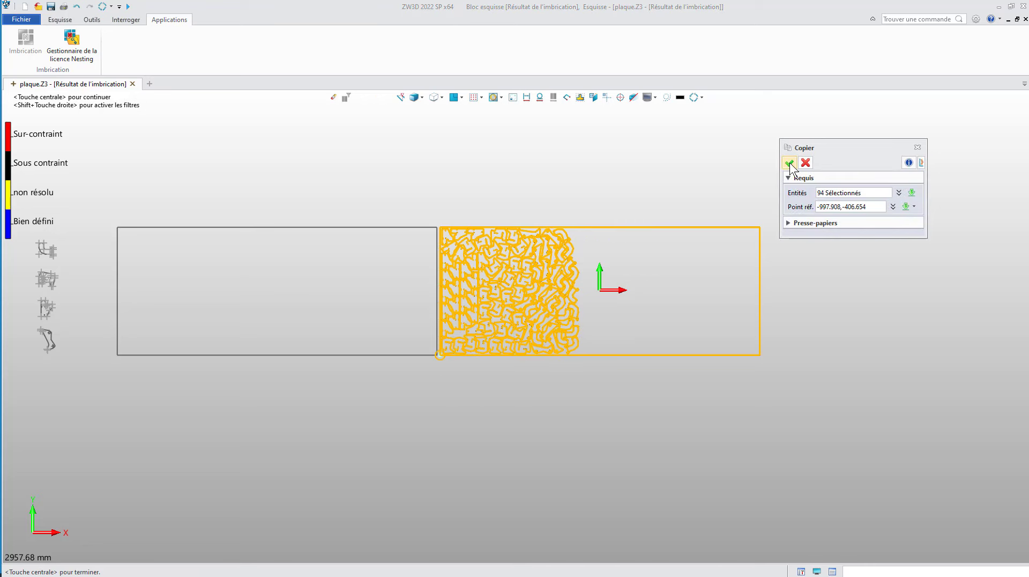
{"action": "middle_click", "coordinate": [506, 156]}
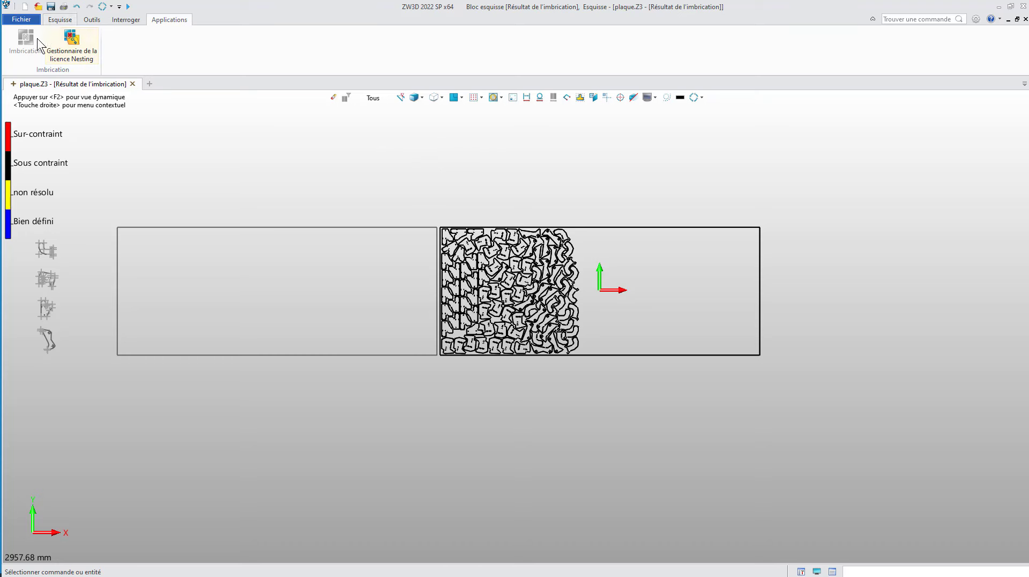
Step: Exit the nesting result block, the sketch and the Nesting part to return to the object list of plaque.Z3
{"action": "left_click", "coordinate": [64, 21]}
{"action": "left_click", "coordinate": [19, 42]}
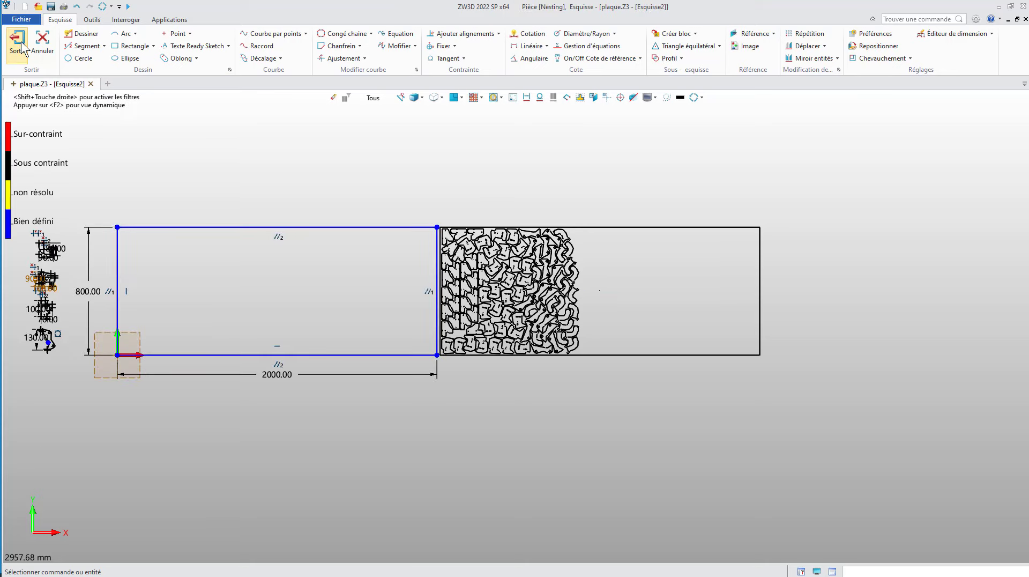
{"action": "left_click", "coordinate": [23, 48]}
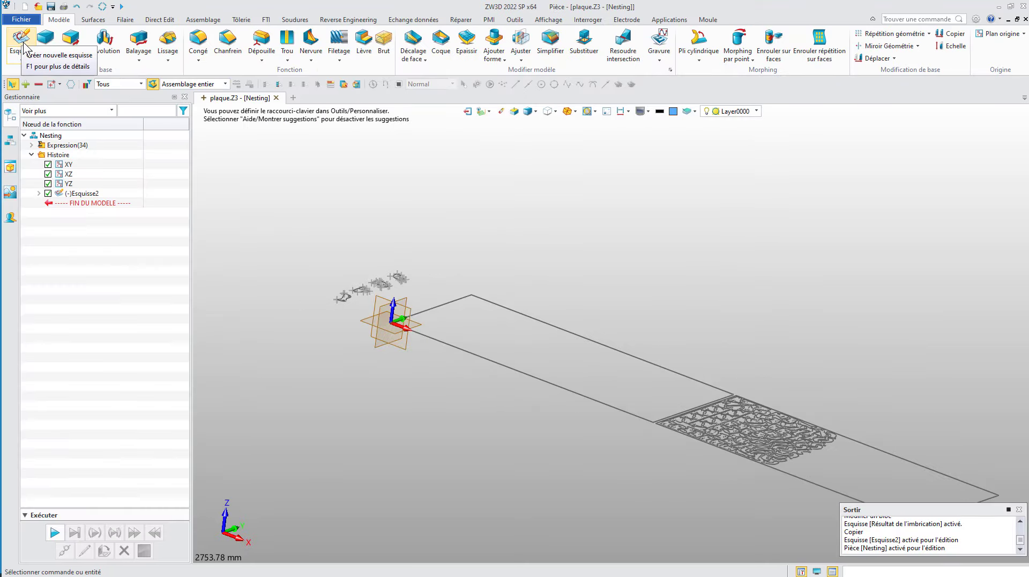
{"action": "left_click", "coordinate": [469, 111]}
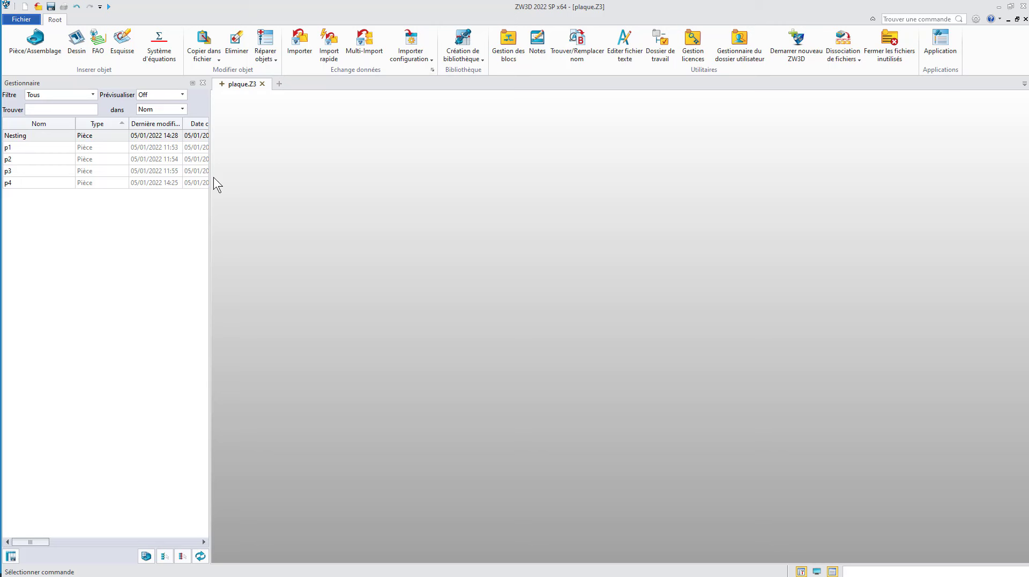
Step: Create a new individual sketch named EXPORT LASER in plaque.Z3
{"action": "left_click", "coordinate": [15, 137]}
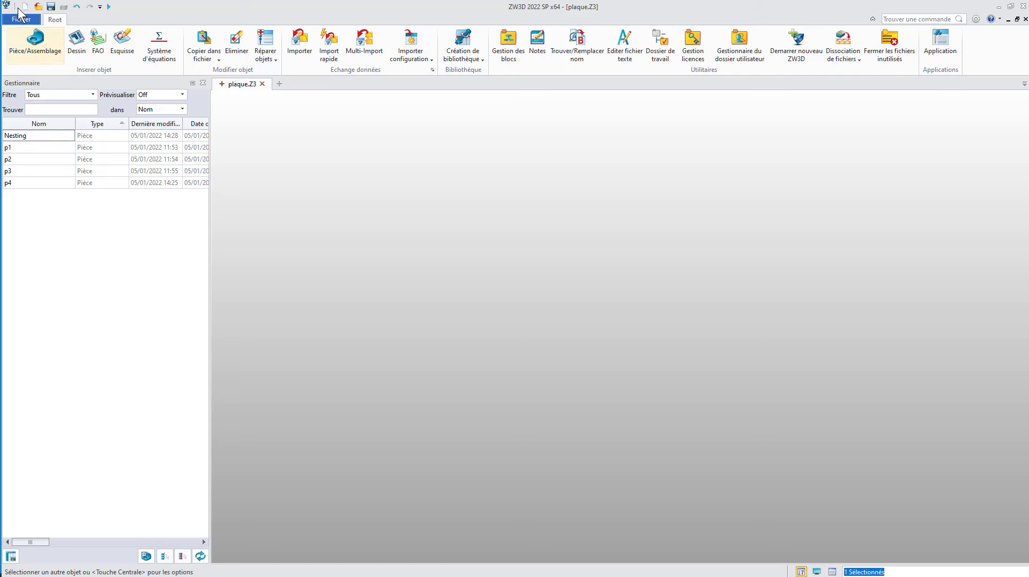
{"action": "left_click", "coordinate": [34, 43]}
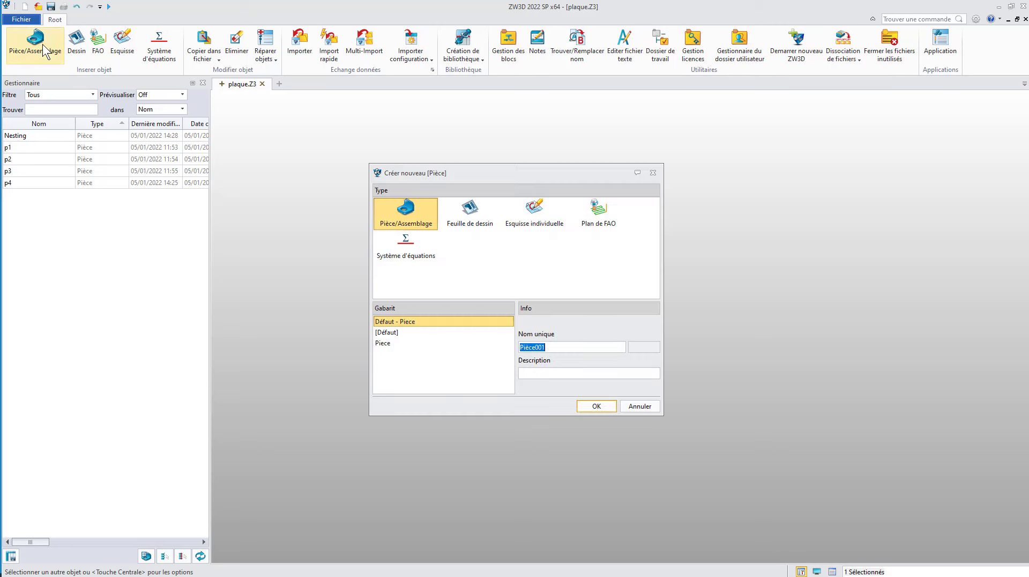
{"action": "left_click", "coordinate": [536, 214]}
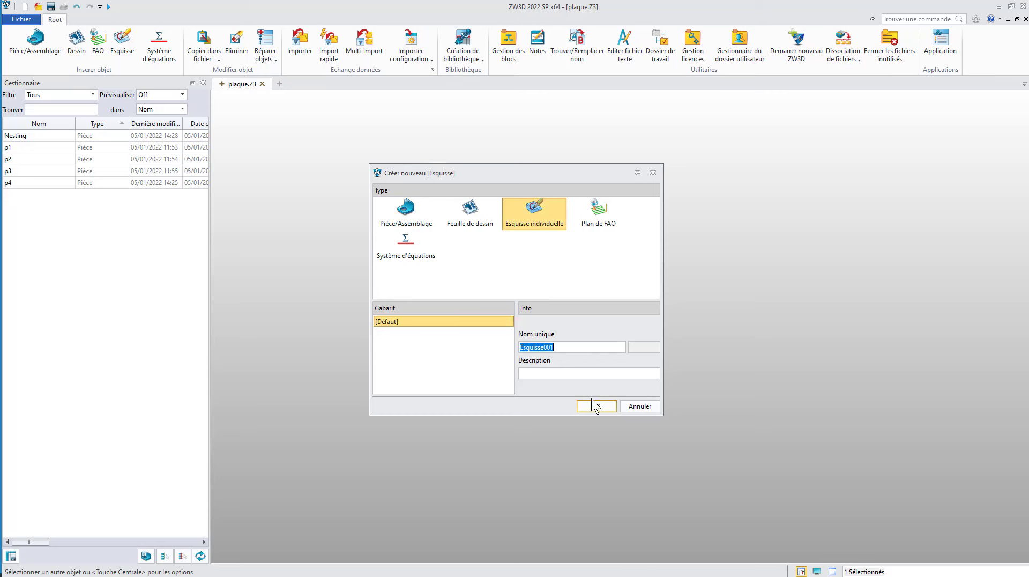
{"action": "type", "text": "EXPORT LASER"}
{"action": "left_click", "coordinate": [599, 407]}
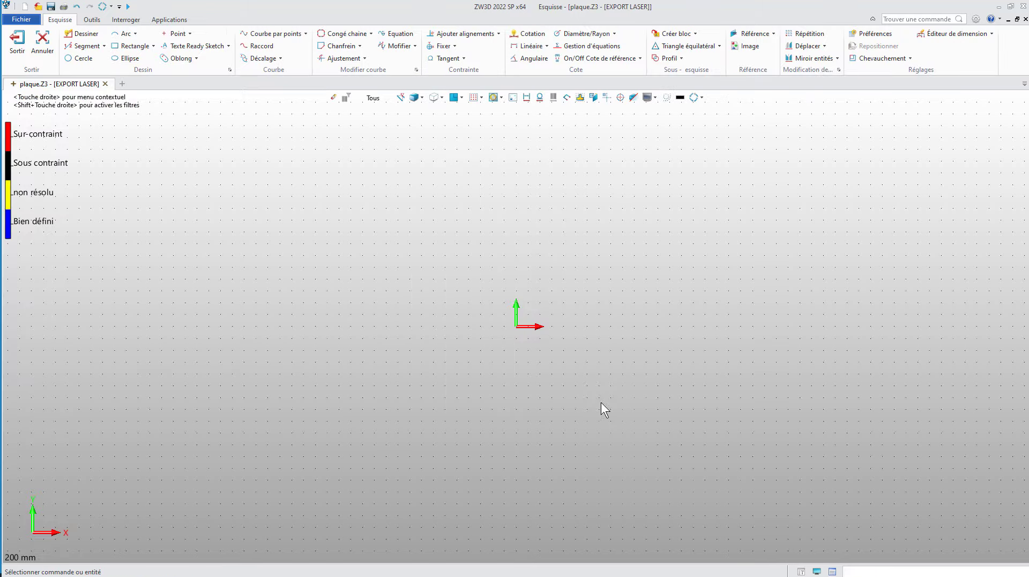
Step: Paste the copied nested layout into the sketch with its reference point at the origin
{"action": "key", "text": "ctrl+v"}
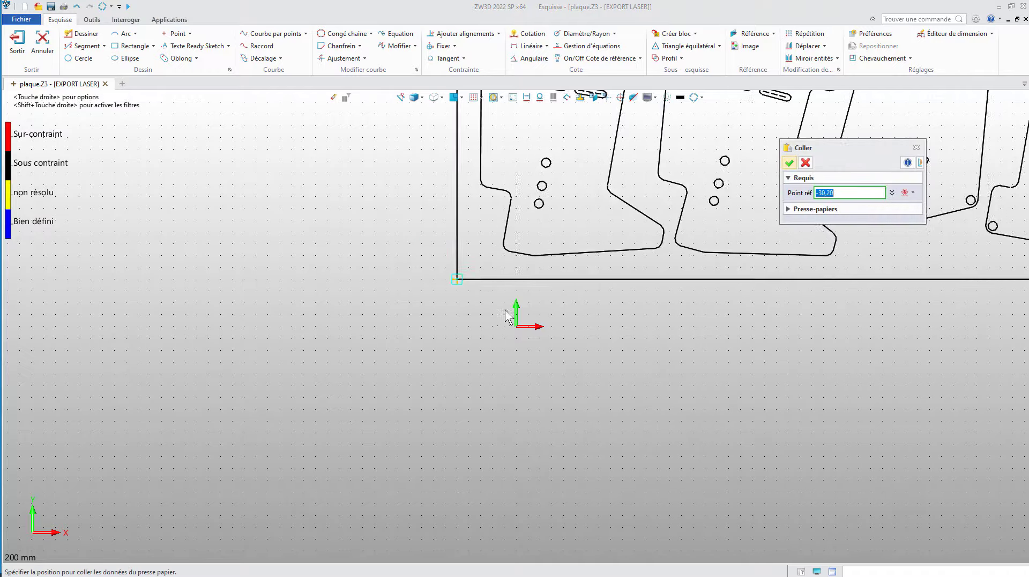
{"action": "left_click", "coordinate": [517, 327]}
{"action": "scroll", "coordinate": [666, 397], "scroll_direction": "down", "scroll_amount": 8}
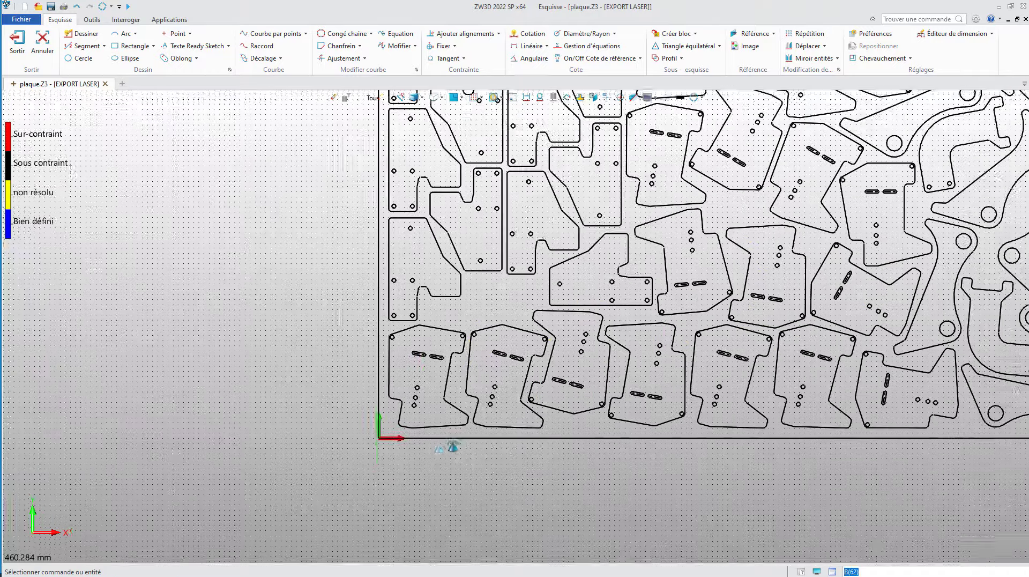
{"action": "scroll", "coordinate": [501, 358], "scroll_direction": "down", "scroll_amount": 2}
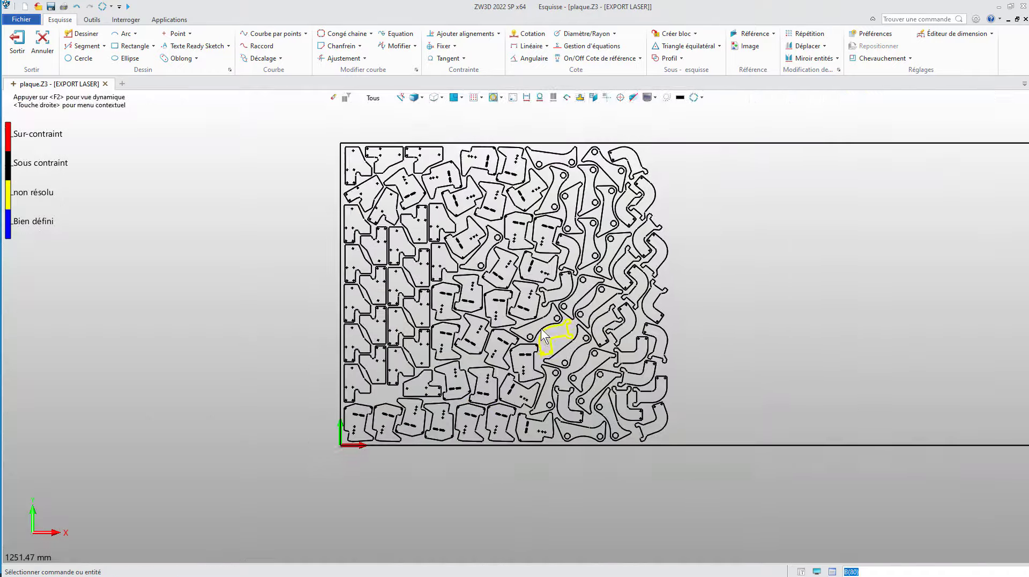
Step: Exit the sketch and export EXPORT LASER to the Nesting folder as the DWG/DXF file EXPORT LASER.dwg
{"action": "left_click", "coordinate": [19, 43]}
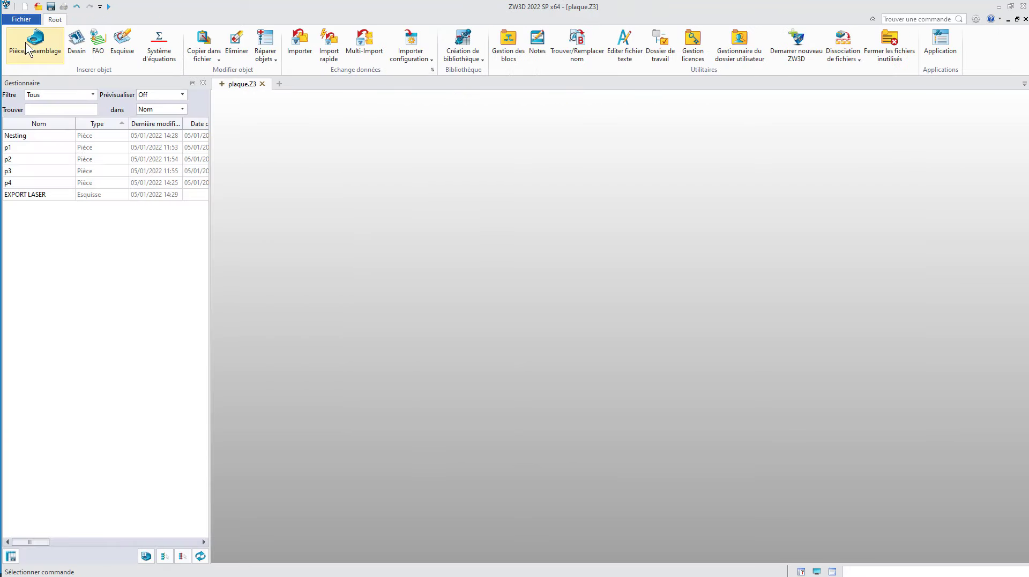
{"action": "right_click", "coordinate": [42, 196]}
{"action": "left_click", "coordinate": [81, 296]}
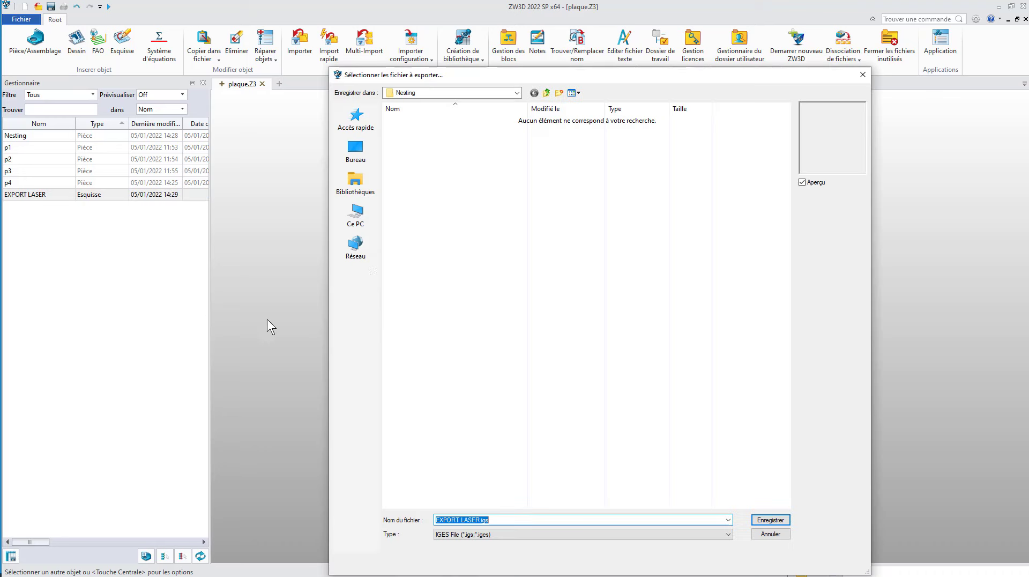
{"action": "left_click", "coordinate": [501, 536]}
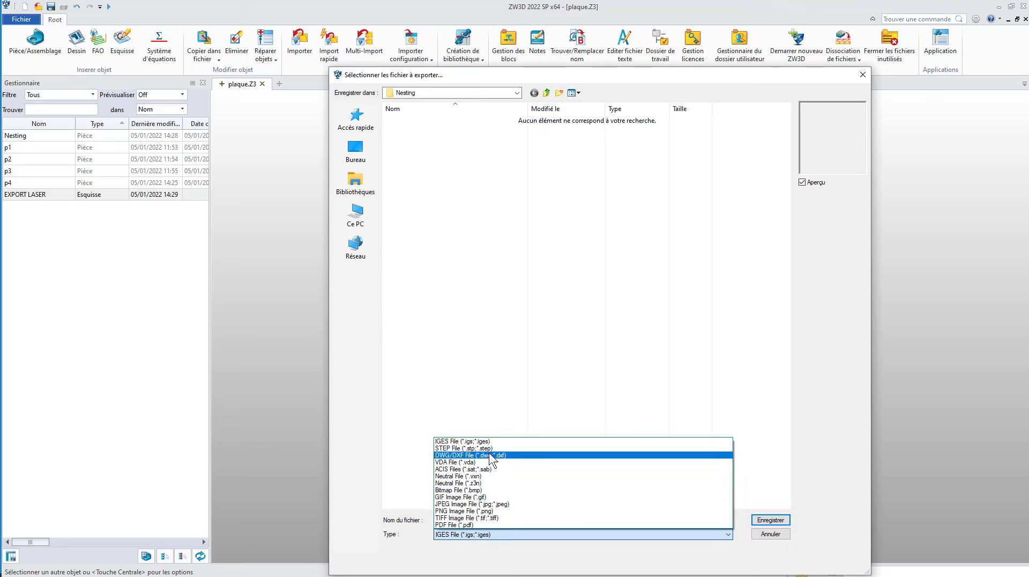
{"action": "left_click", "coordinate": [470, 454]}
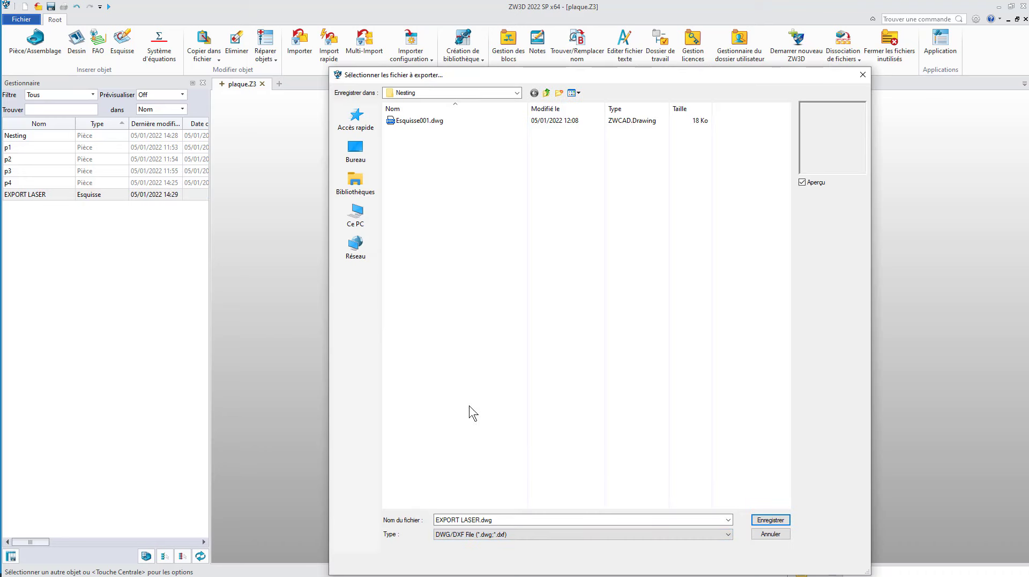
{"action": "left_click", "coordinate": [774, 521]}
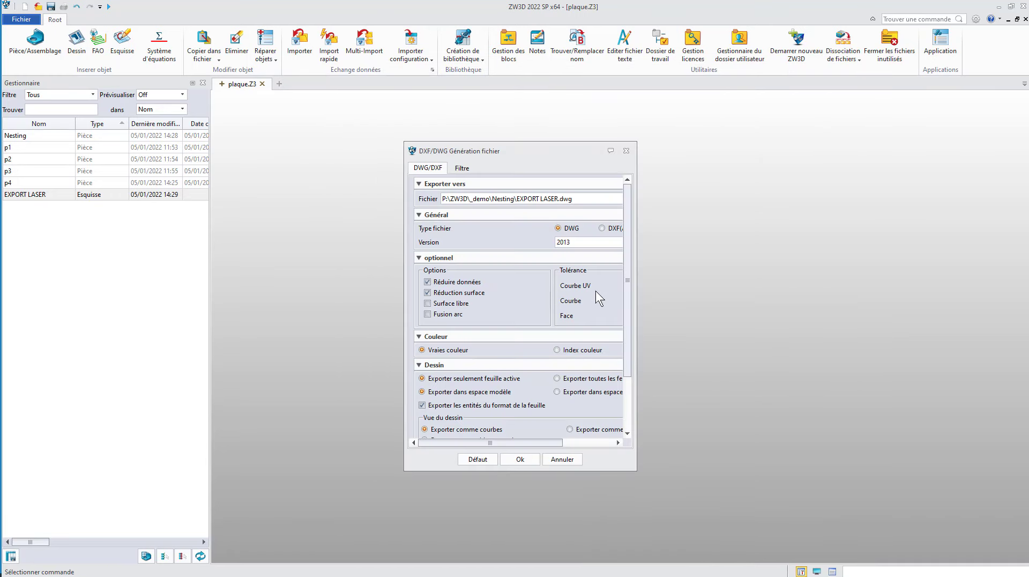
Step: Generate the export in DWG format, version 2013, and close the translation report
{"action": "left_click", "coordinate": [582, 244]}
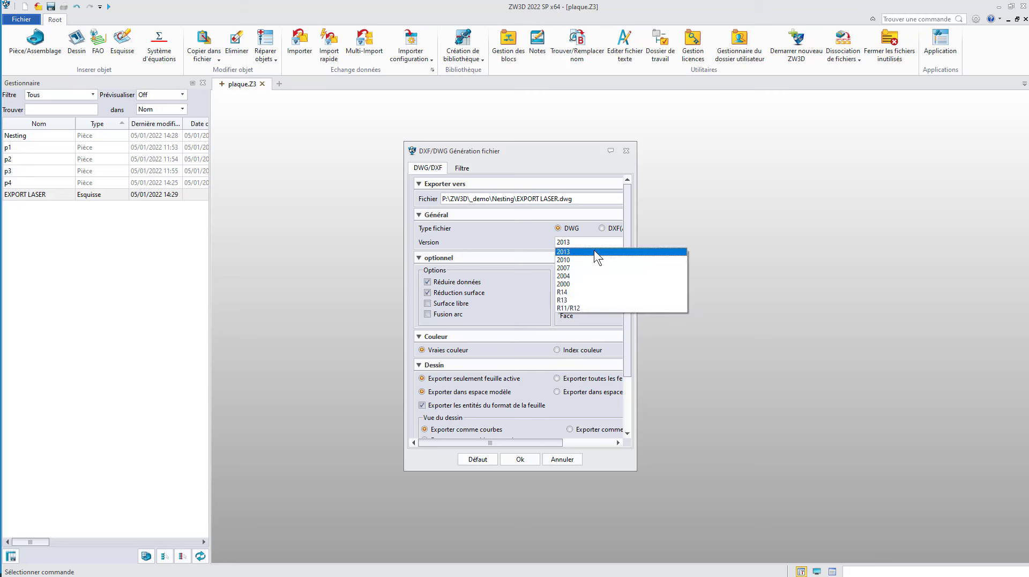
{"action": "left_click", "coordinate": [526, 238]}
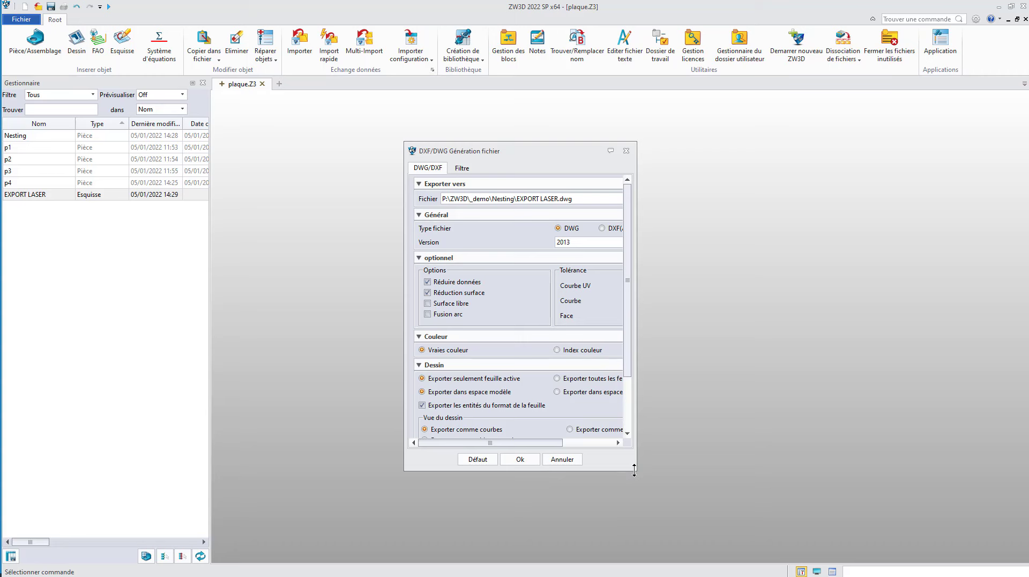
{"action": "left_click_drag", "start_coordinate": [634, 469], "coordinate": [746, 527]}
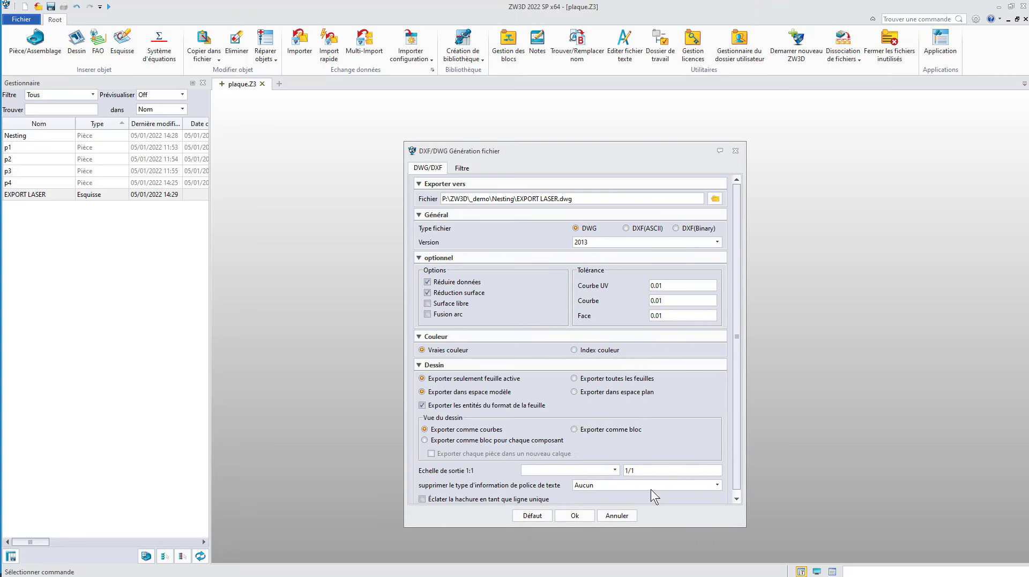
{"action": "left_click", "coordinate": [574, 514]}
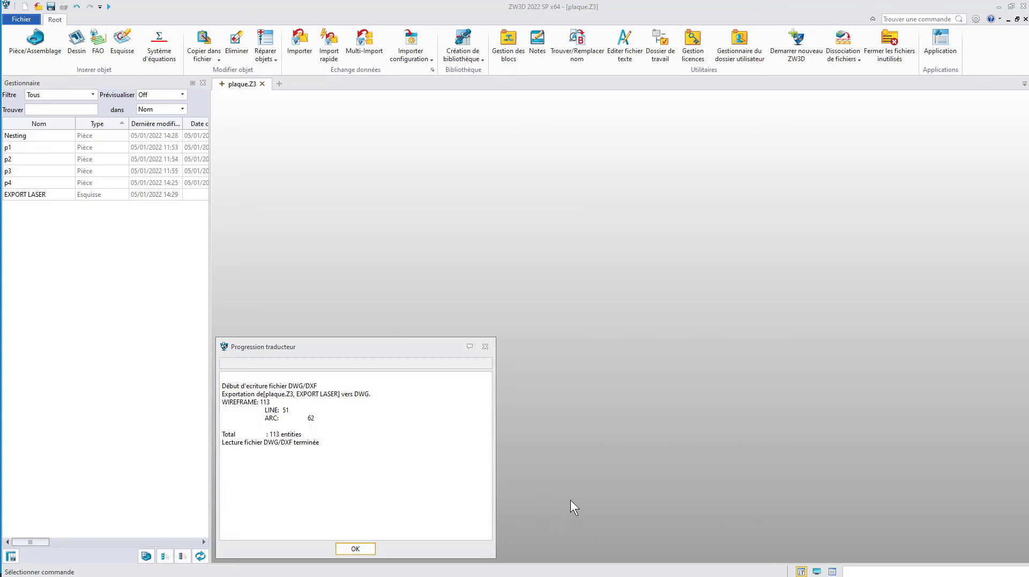
{"action": "left_click", "coordinate": [356, 548]}
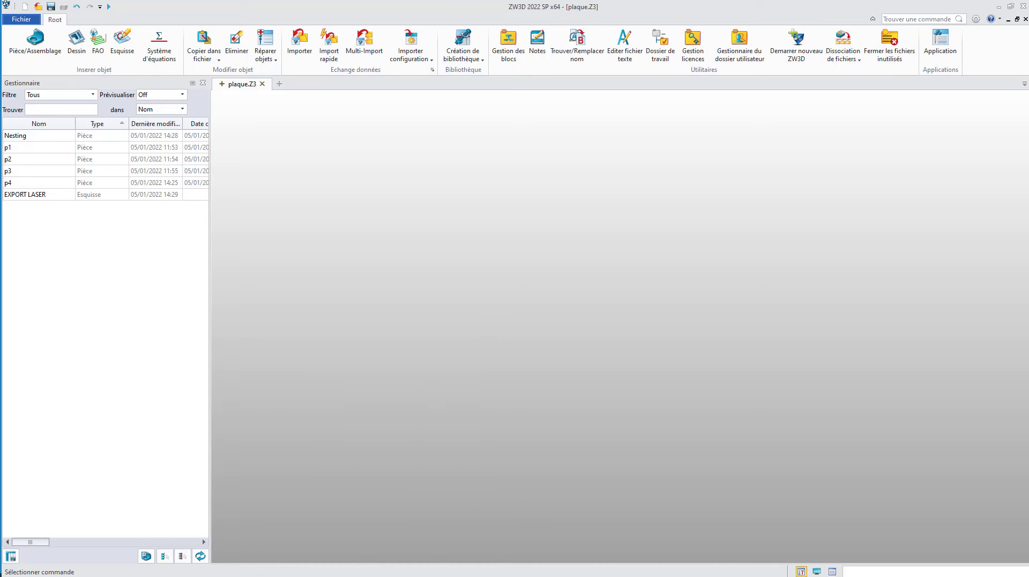
Step: Switch to ZWCAD and open EXPORT LASER.dwg from the Nesting folder
{"action": "key", "text": "alt+Tab"}
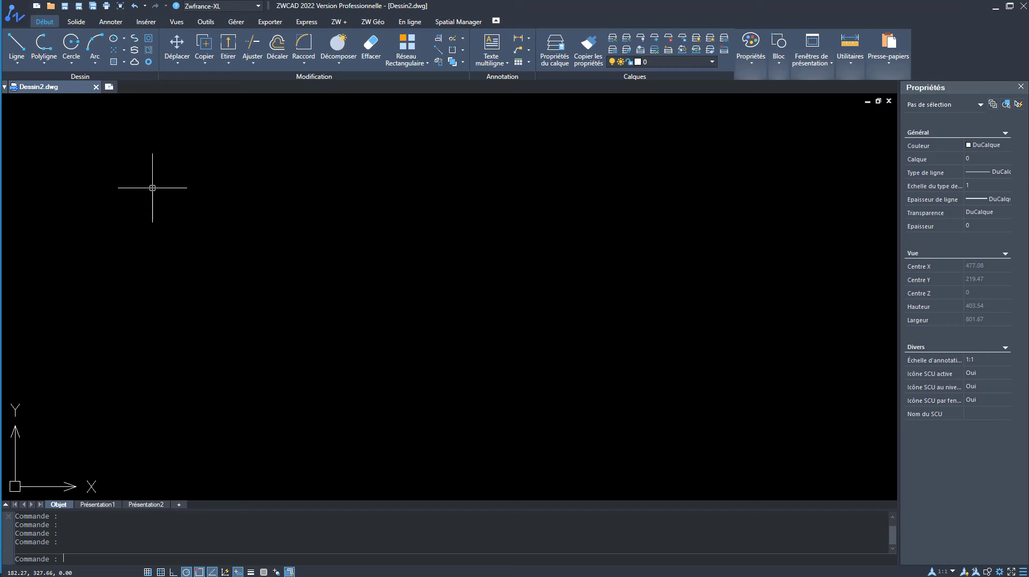
{"action": "left_click", "coordinate": [21, 20]}
{"action": "left_click", "coordinate": [52, 94]}
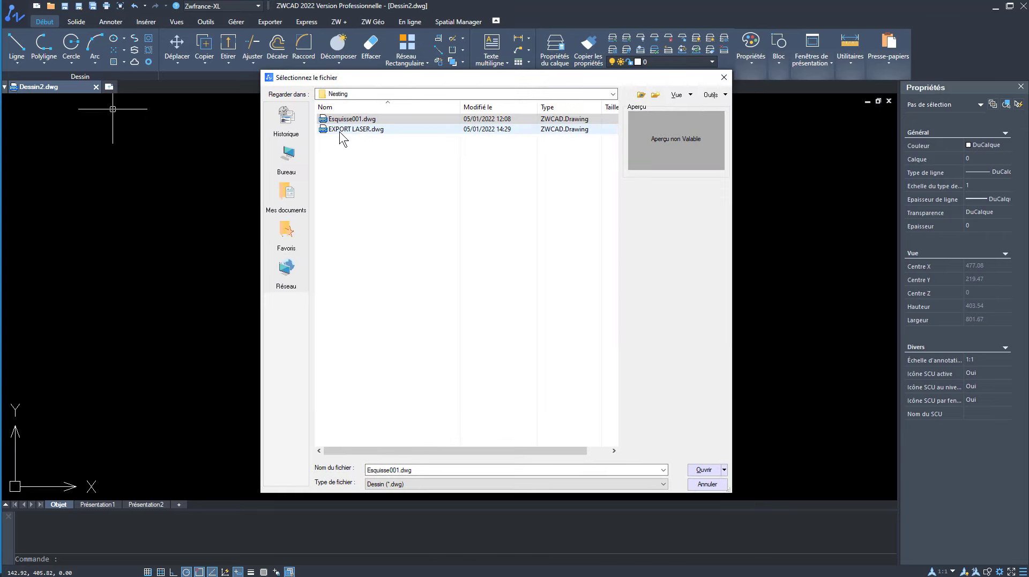
{"action": "left_click", "coordinate": [342, 129]}
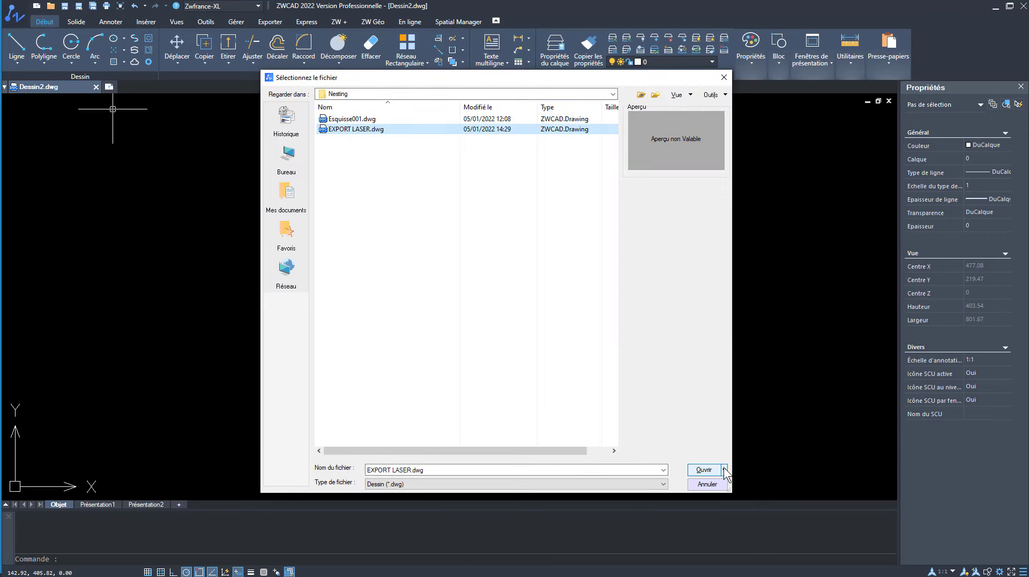
{"action": "left_click", "coordinate": [698, 469]}
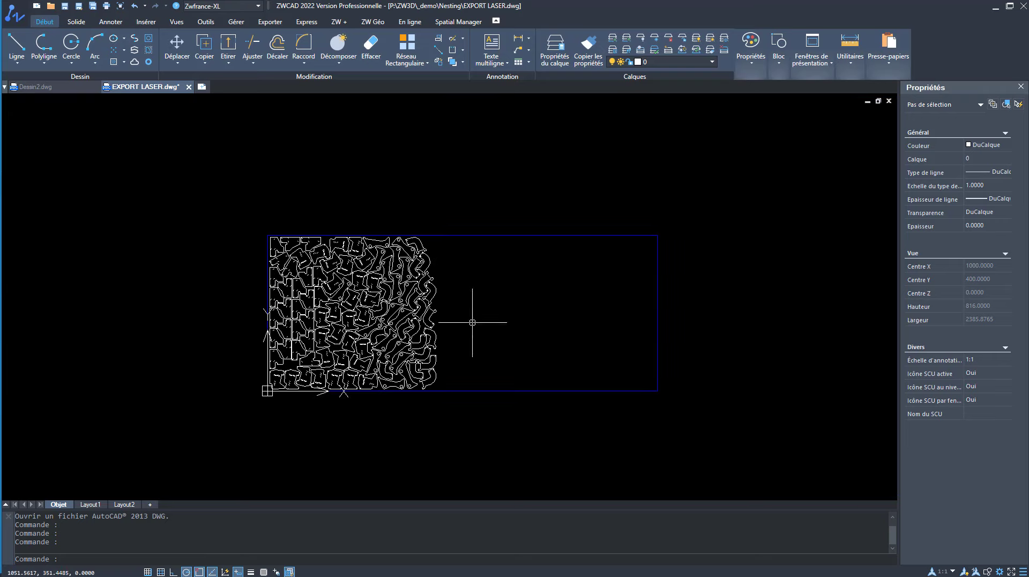
Step: Measure the length of the plate's upper edge and inspect the nested profiles in the drawing
{"action": "scroll", "coordinate": [472, 322], "scroll_direction": "up", "scroll_amount": 2}
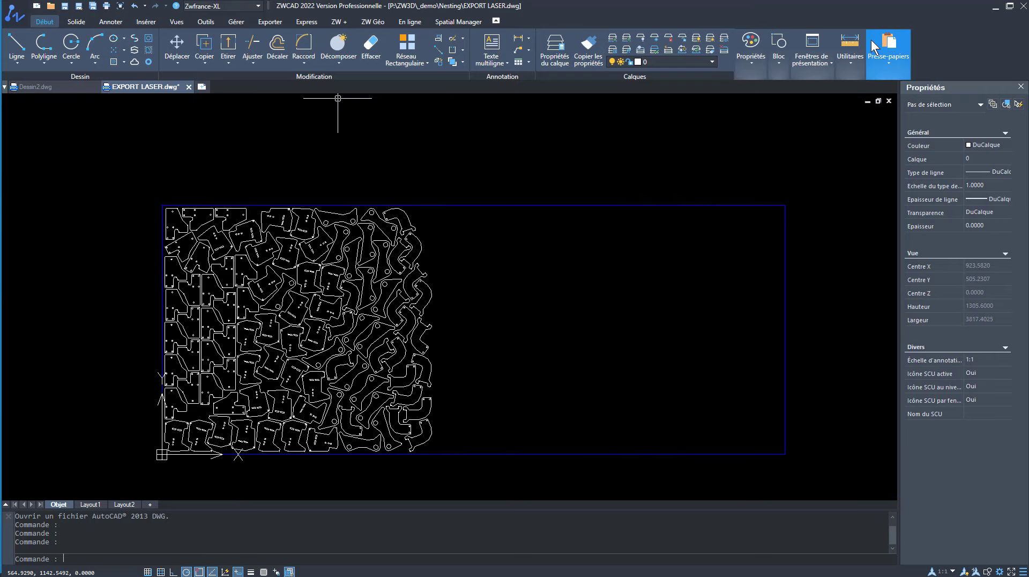
{"action": "left_click", "coordinate": [853, 48]}
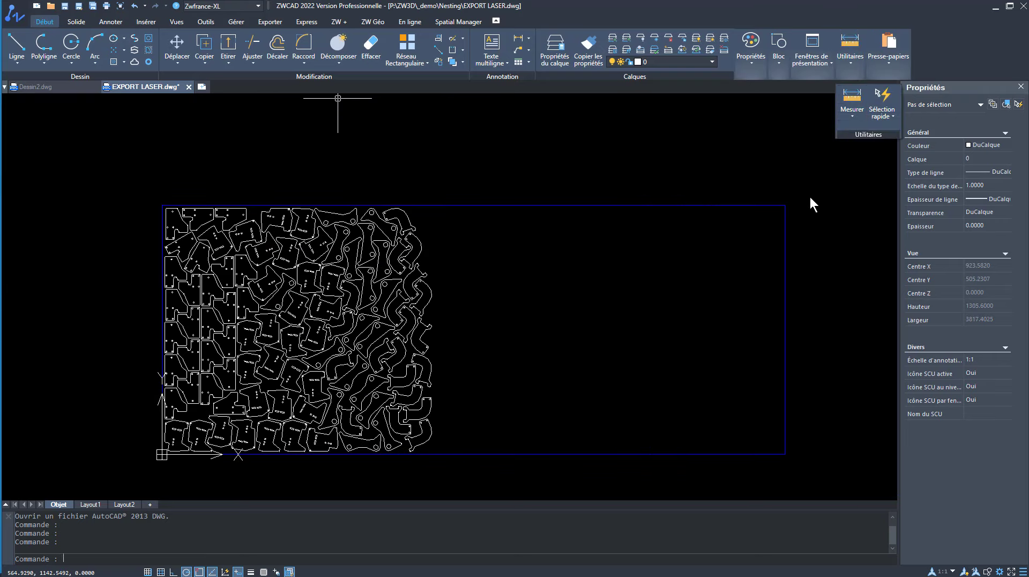
{"action": "left_click", "coordinate": [851, 99]}
{"action": "left_click", "coordinate": [785, 231]}
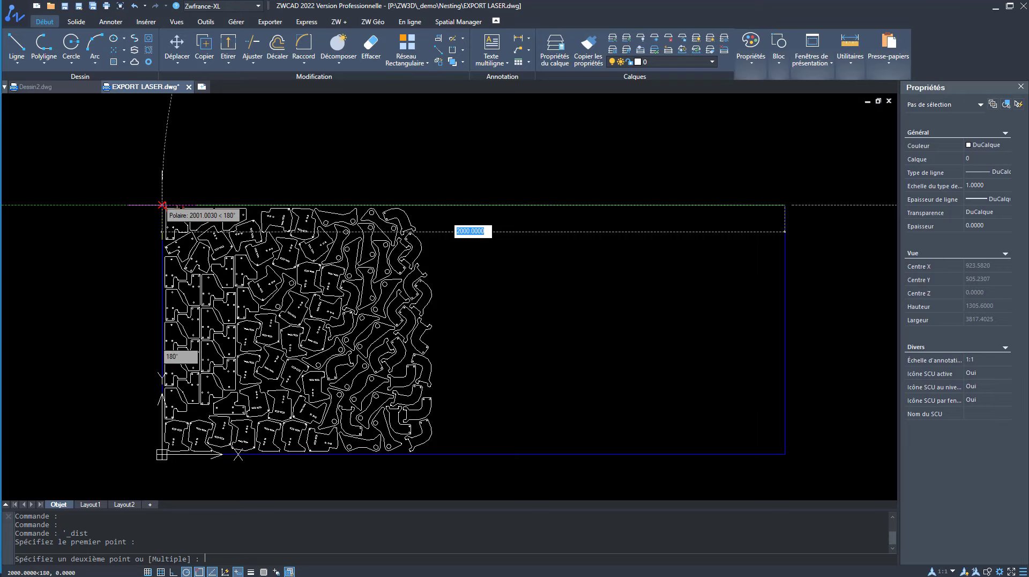
{"action": "key", "text": "Escape"}
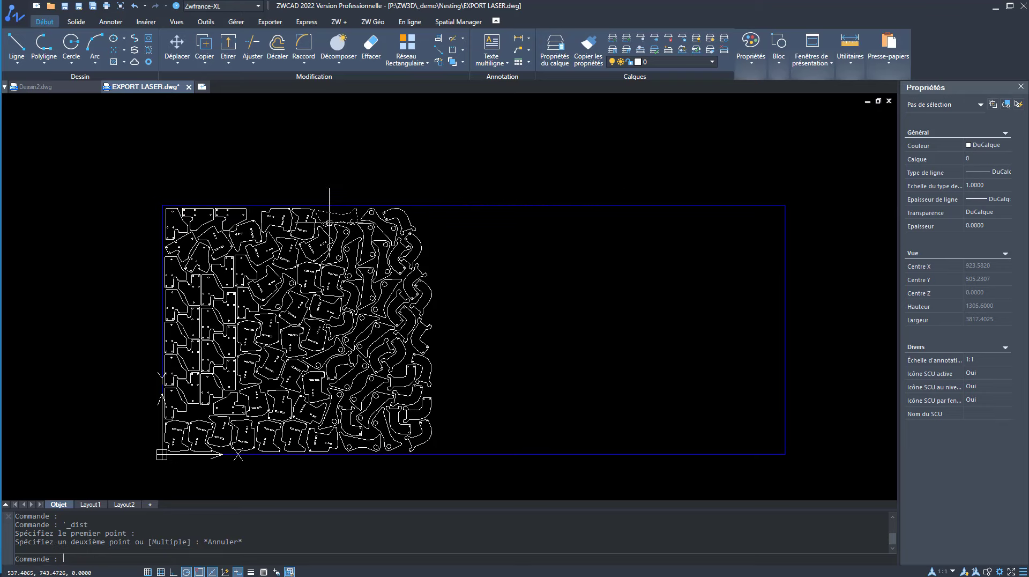
{"action": "scroll", "coordinate": [230, 343], "scroll_direction": "up", "scroll_amount": 2}
{"action": "scroll", "coordinate": [279, 291], "scroll_direction": "down", "scroll_amount": 3}
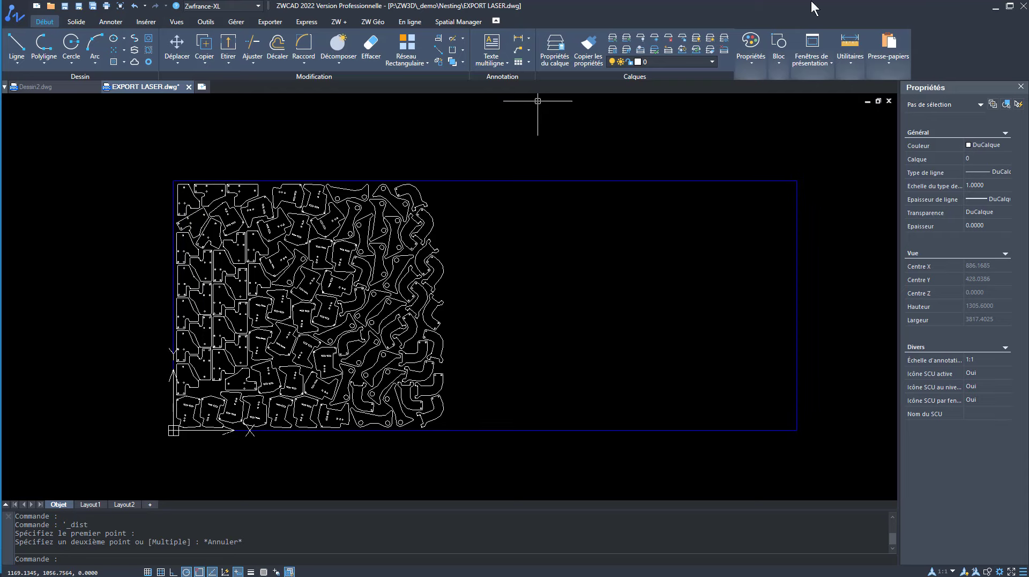
Step: Return to ZW3D and open the Nesting part of plaque.Z3, viewed from above
{"action": "left_click", "coordinate": [995, 7]}
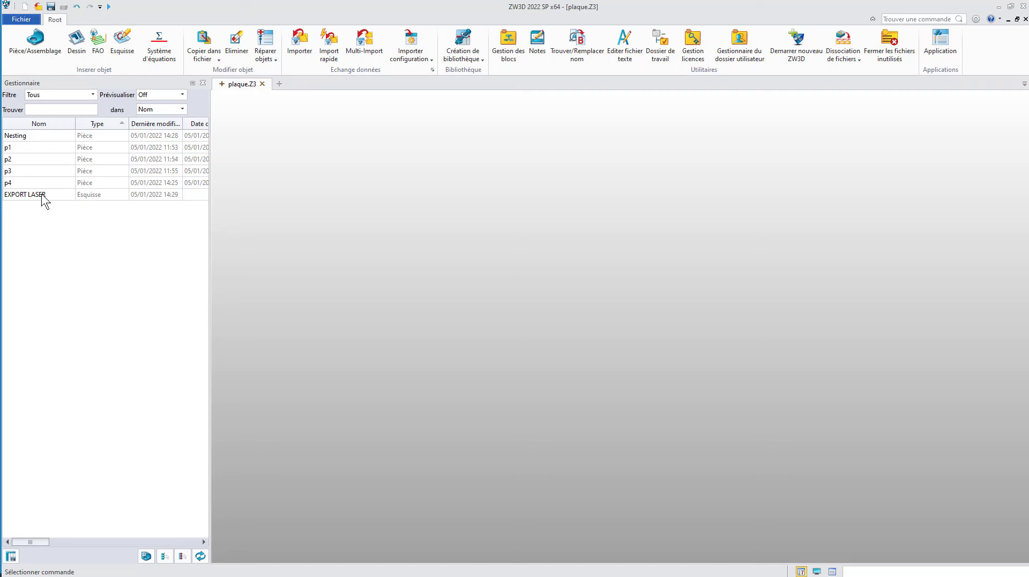
{"action": "double_click", "coordinate": [33, 138]}
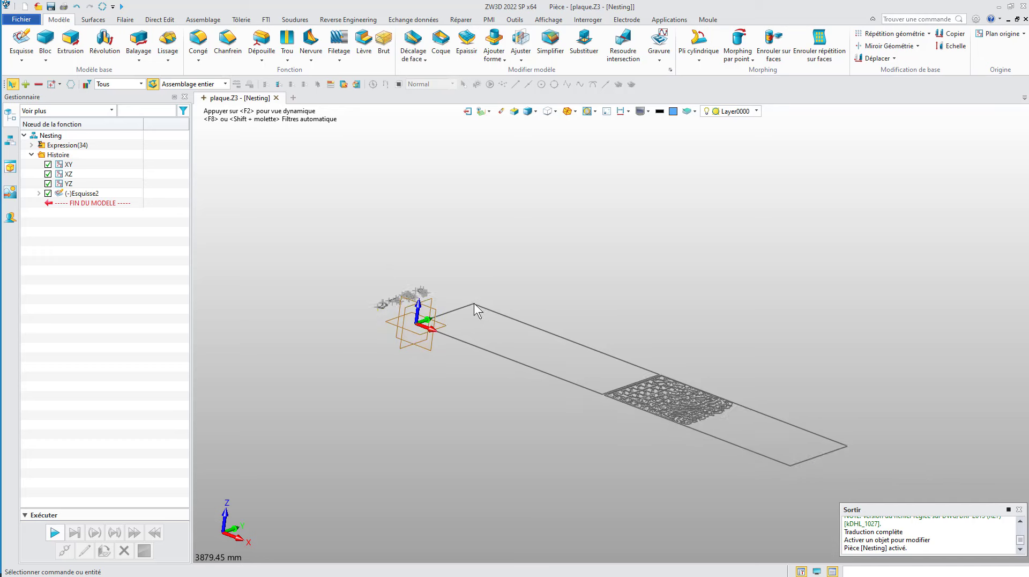
{"action": "key", "text": "ctrl+Up"}
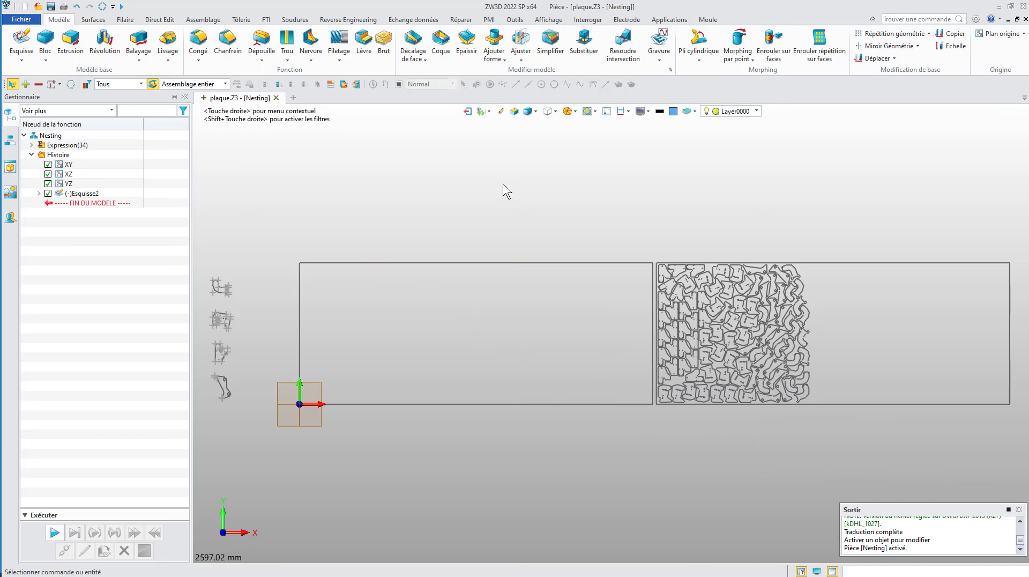